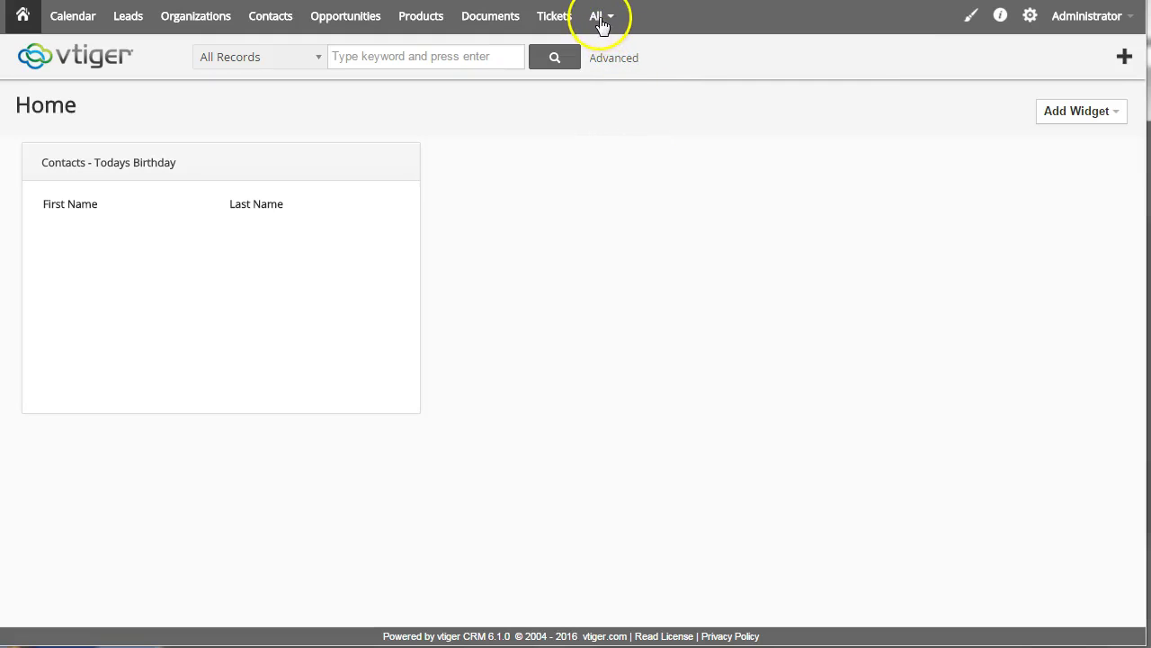
Open the Web Calendar tool in its week view for 25–31 January 2016.
click(600, 18)
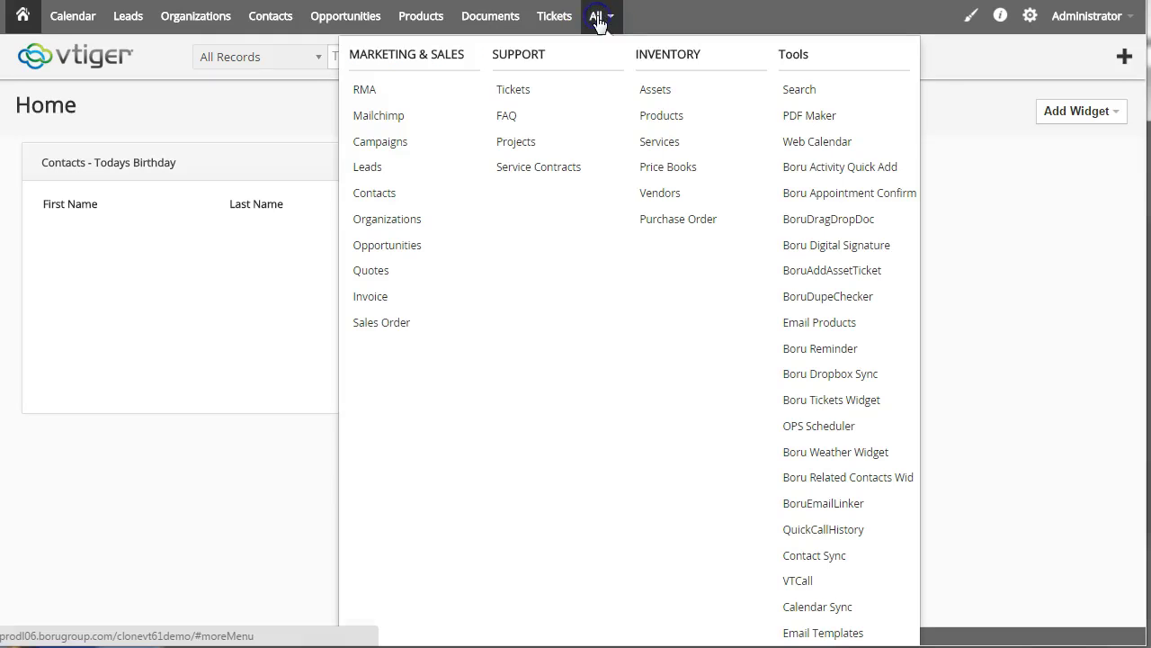
click(839, 145)
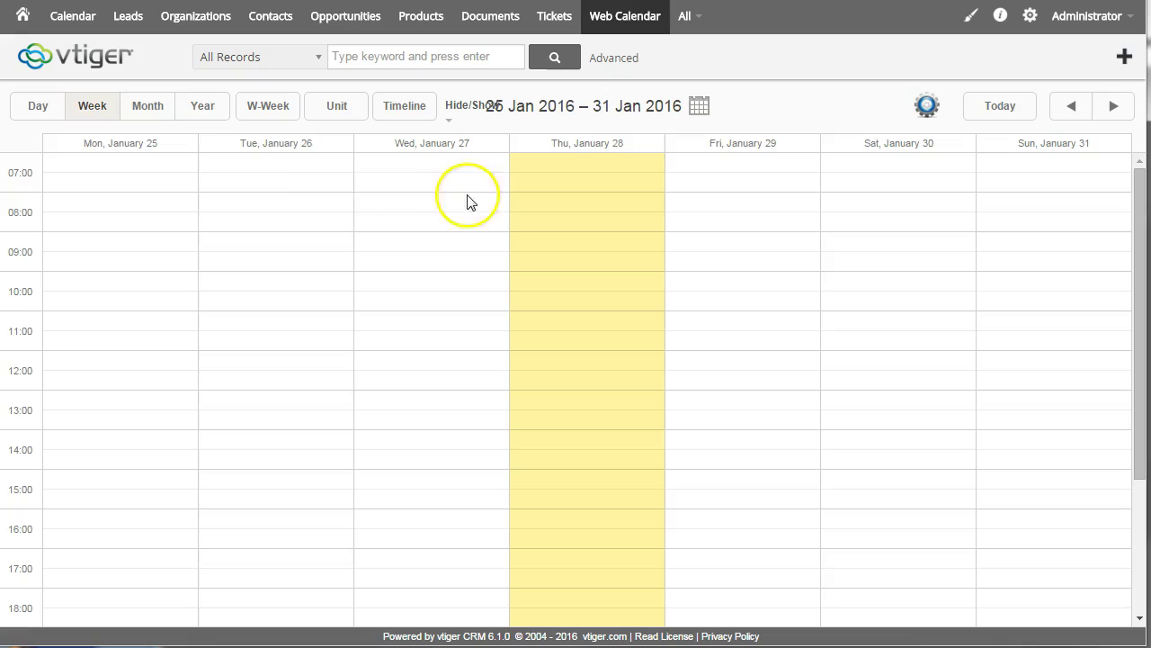
click(99, 113)
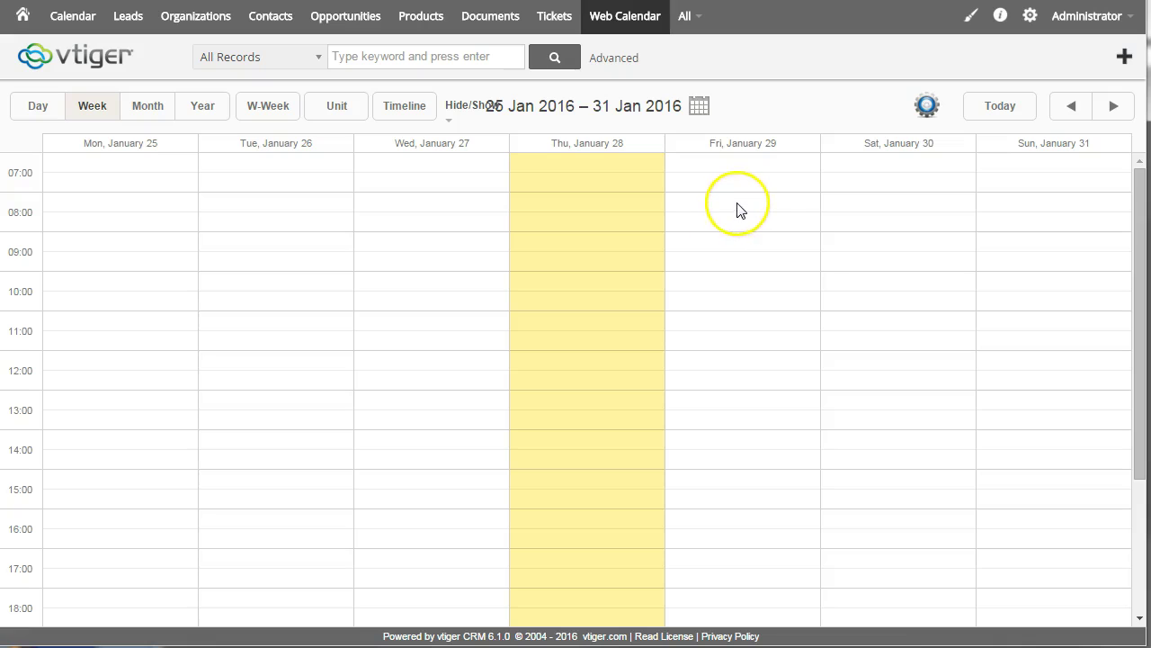
Create an event on Friday, January 29 from 08:15 to 11:00 and name it "test appointment".
drag(736, 212, 734, 309)
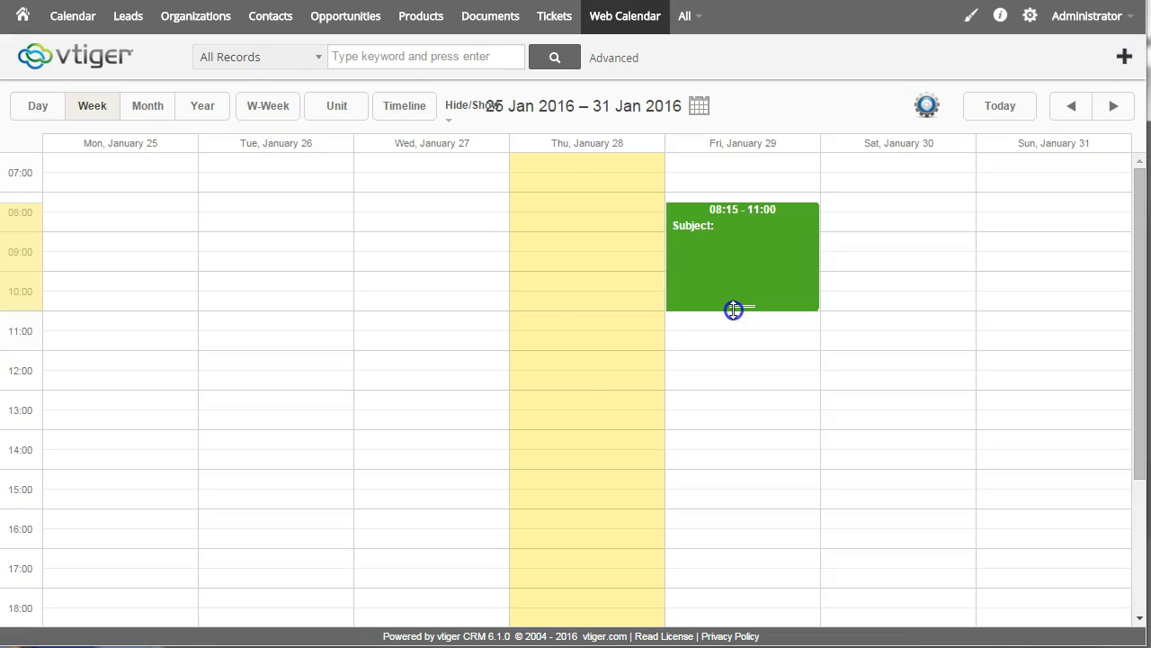
drag(734, 310, 734, 310)
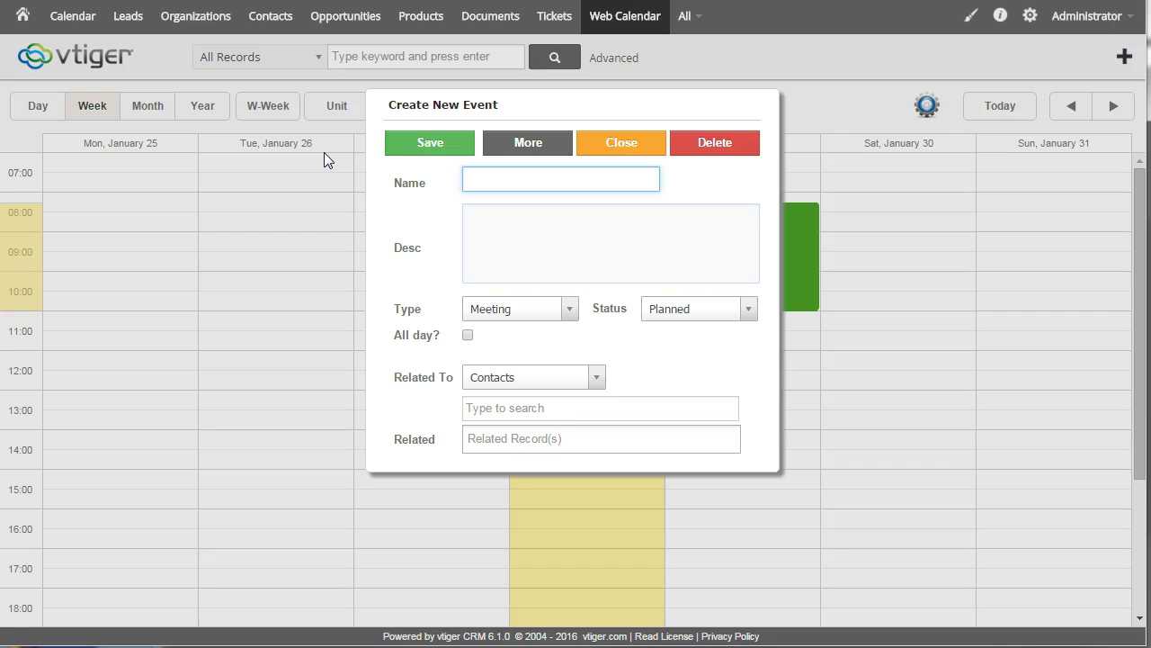
text(test appointment)
Relate the new event to the contact Test Cont1 and to a second contact found by last name.
click(497, 408)
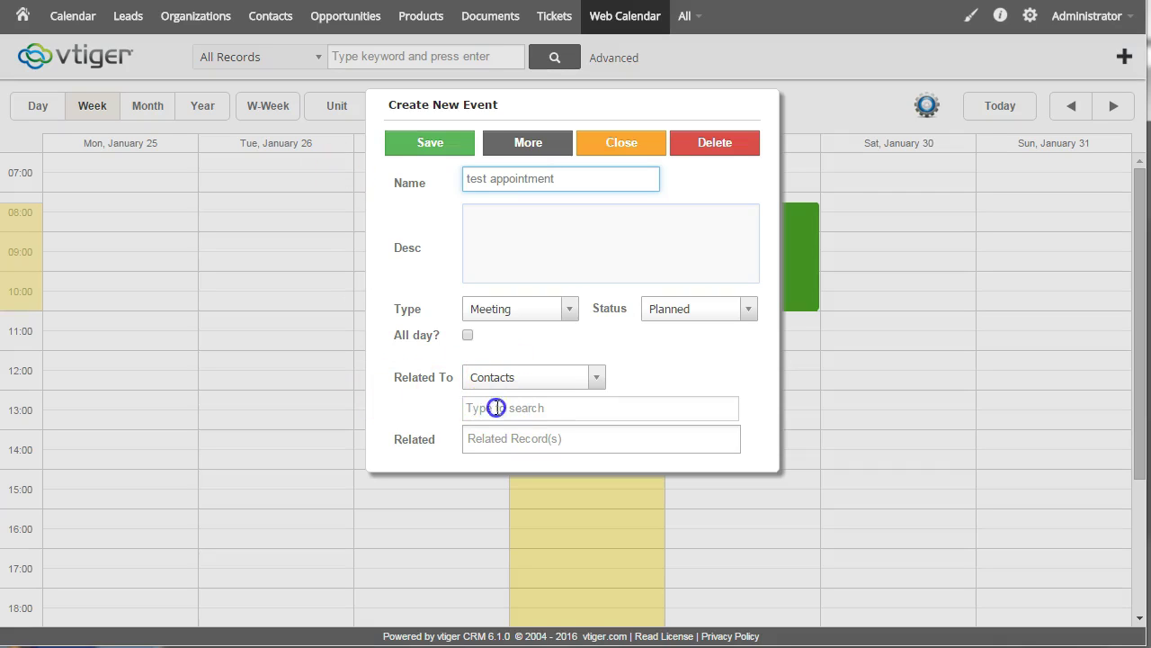
text(tes)
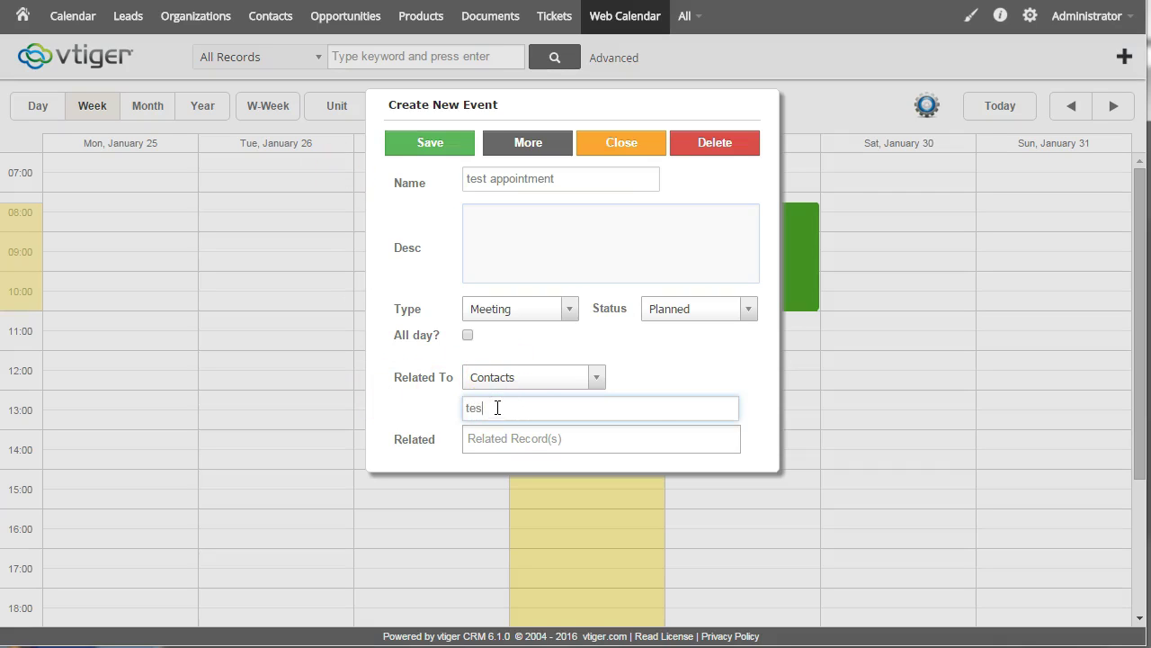
text(t)
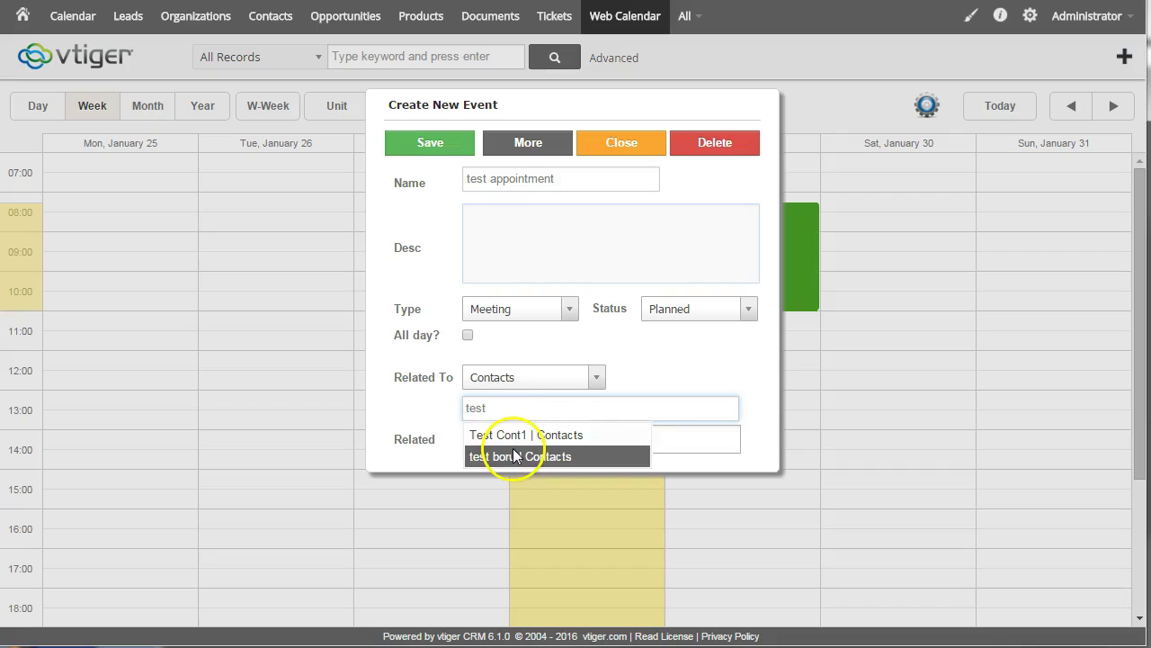
click(515, 437)
click(557, 405)
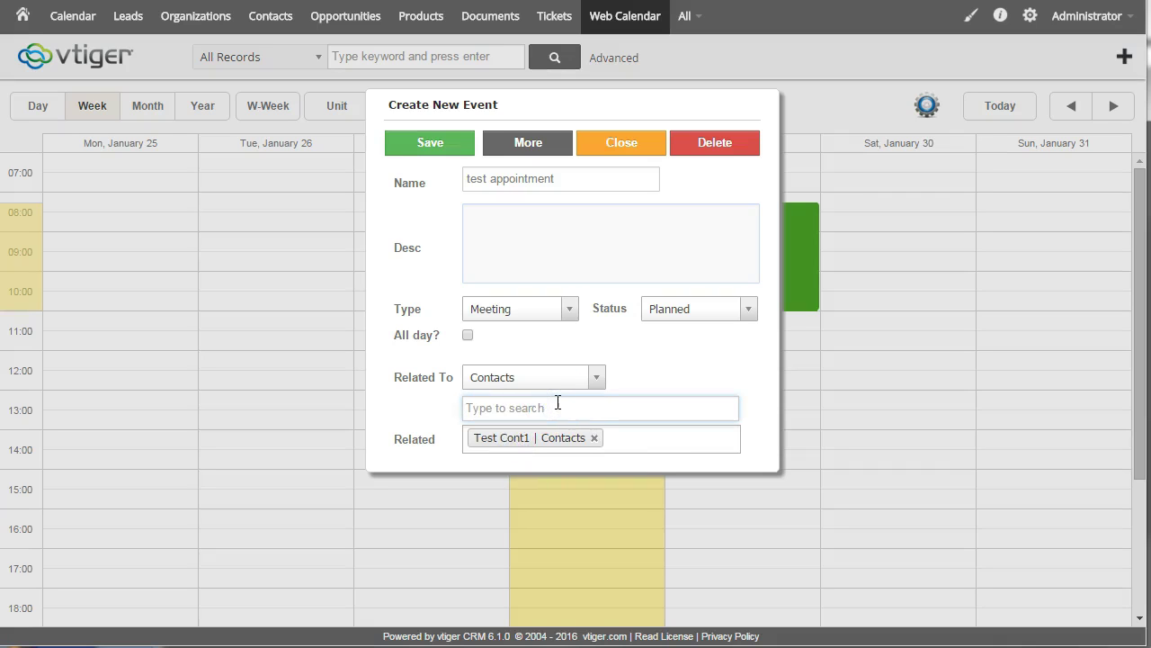
text(muffet)
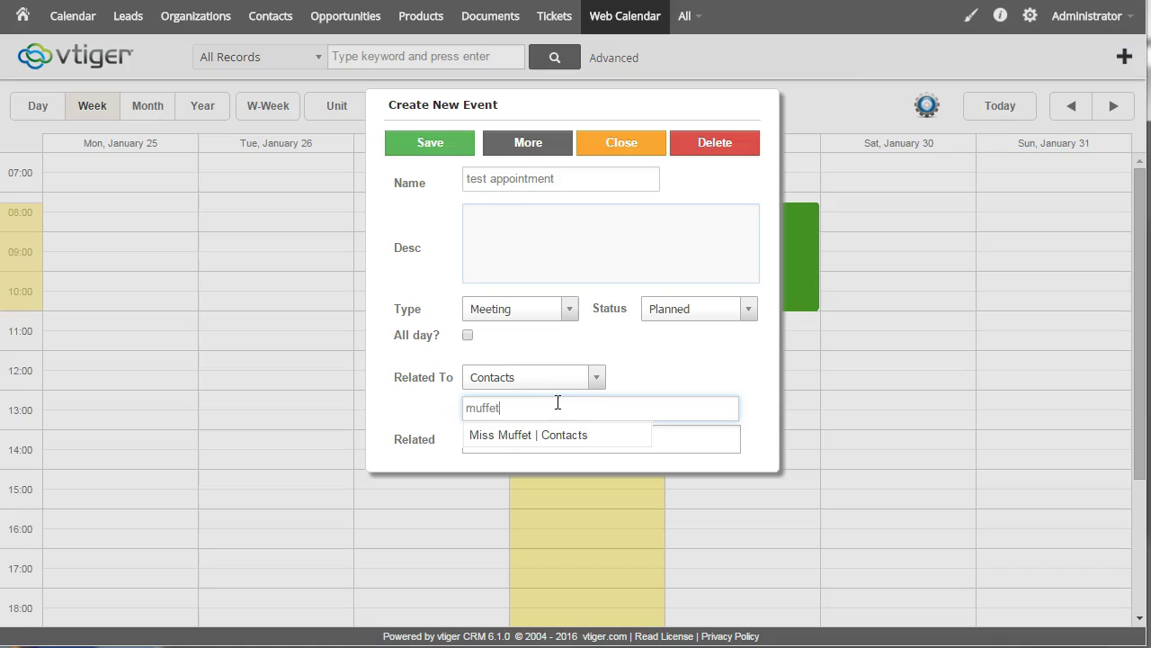
click(517, 444)
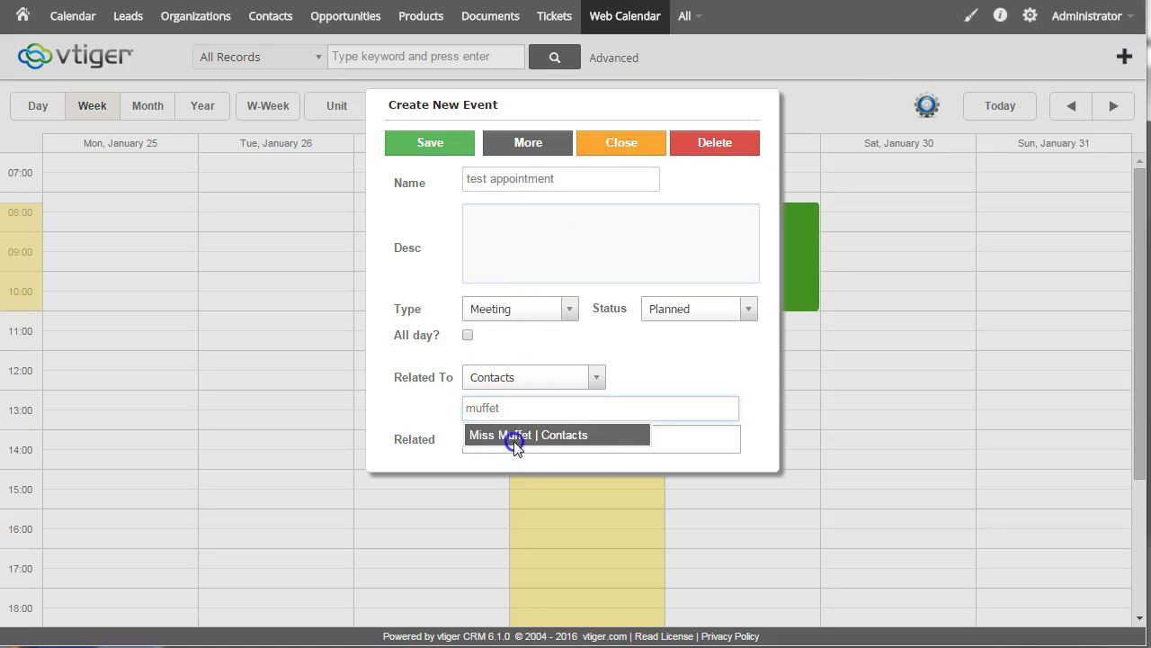
Relate the event to the organization GrimmsFT, Inc. as well.
click(592, 406)
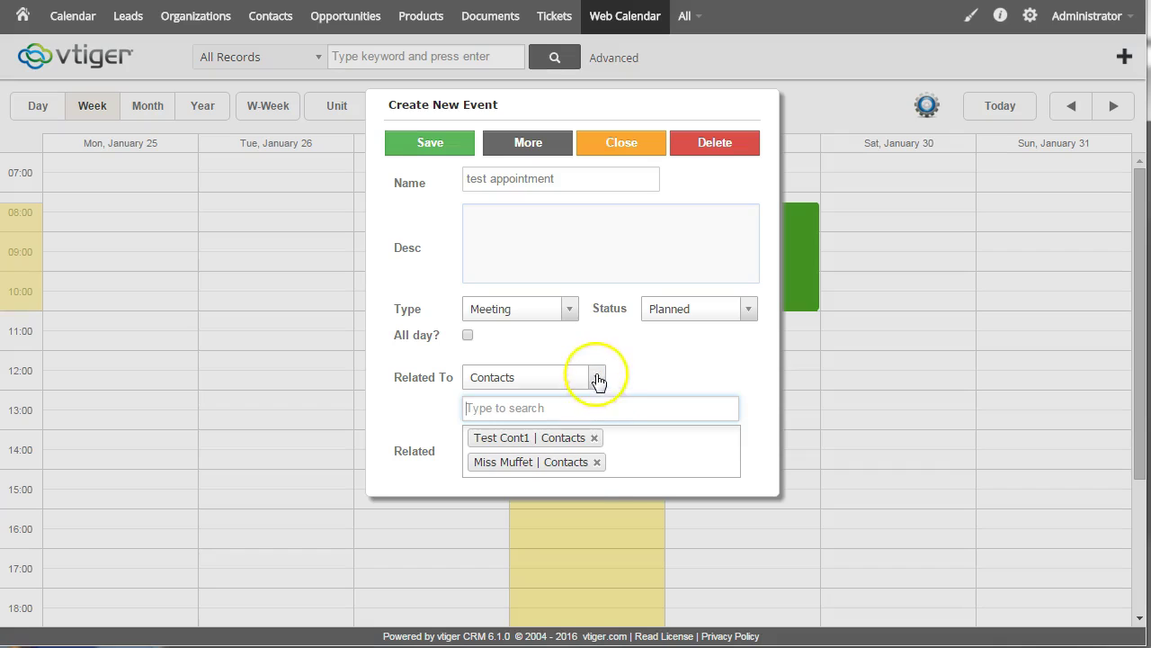
click(596, 379)
click(535, 433)
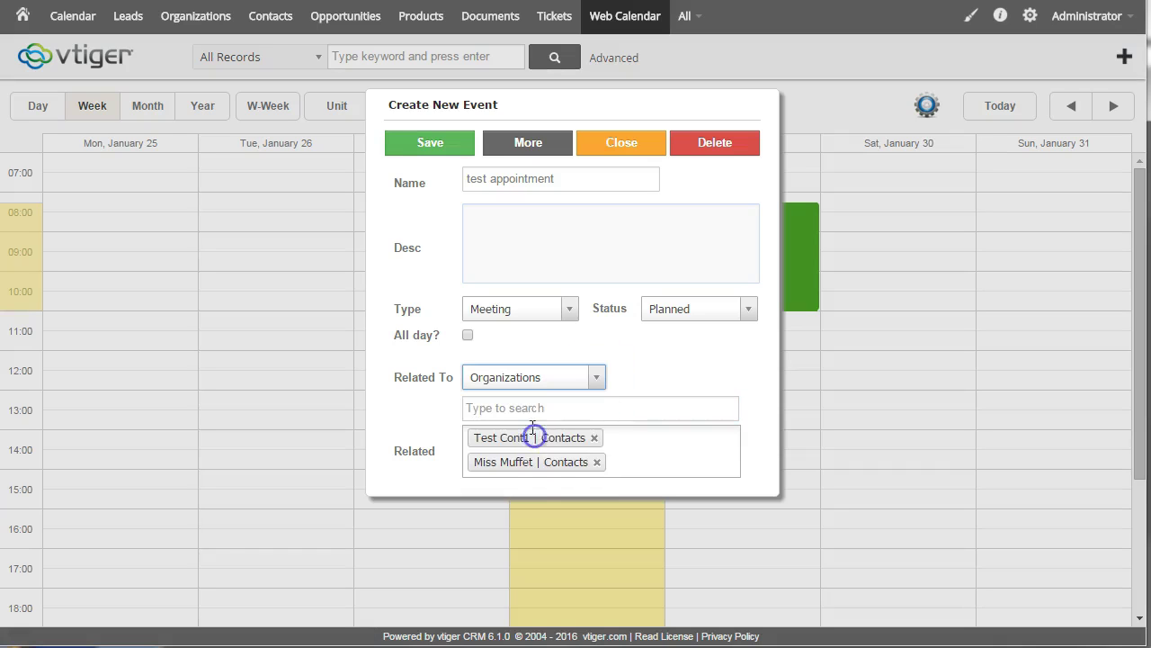
click(530, 411)
text(gr)
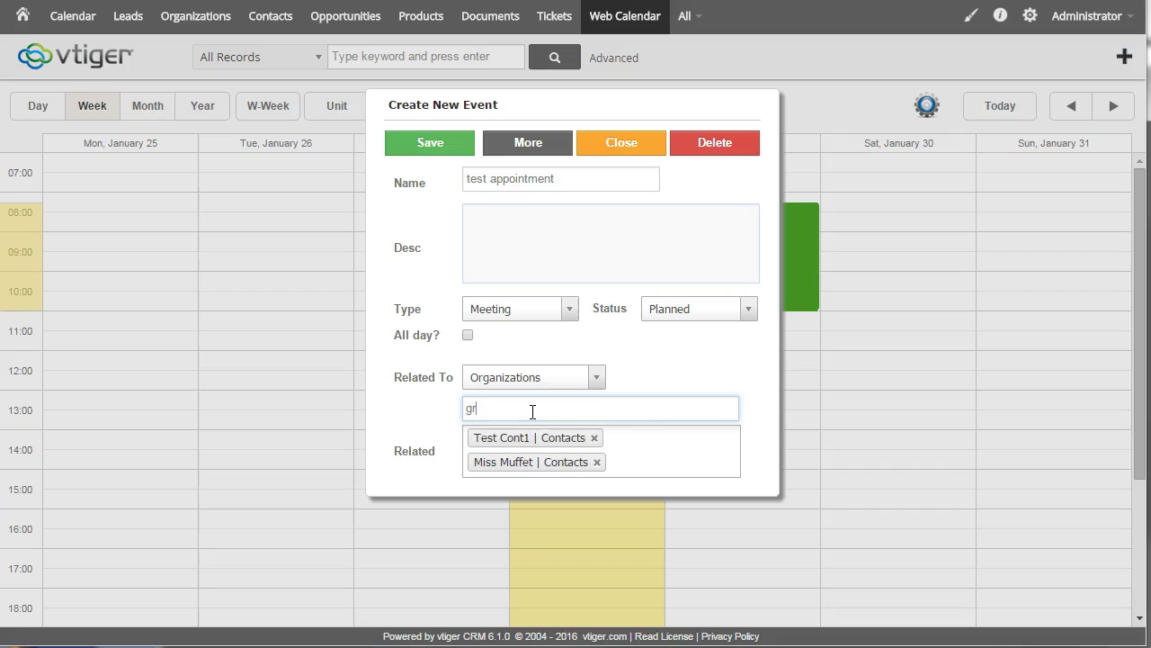
text(imm)
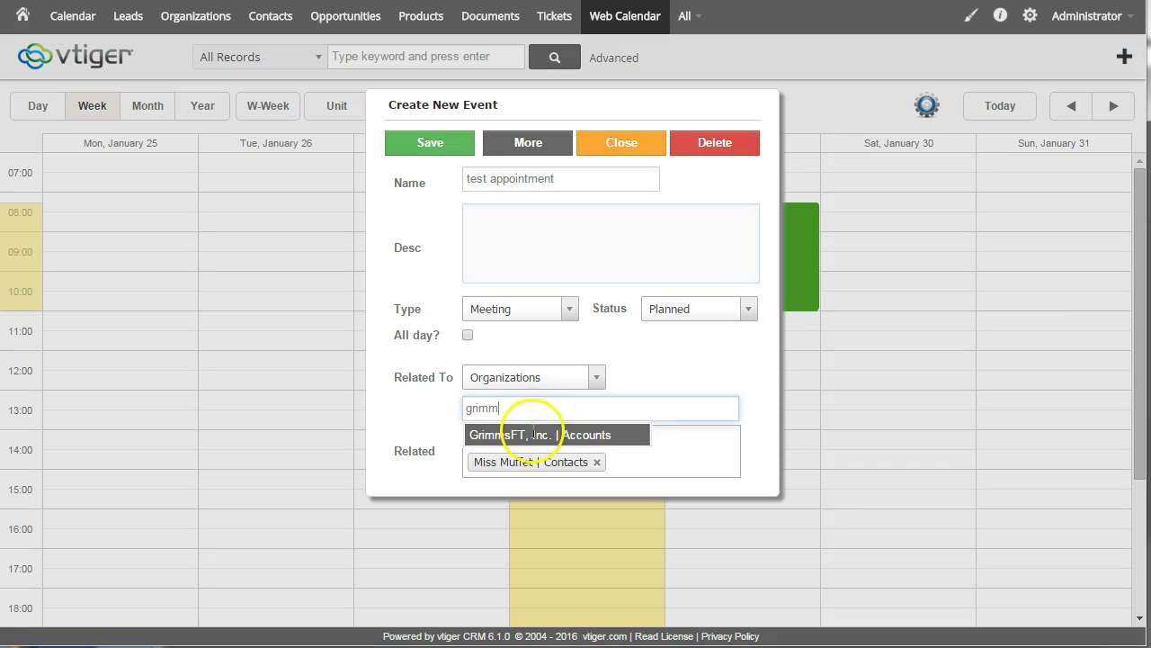
click(528, 436)
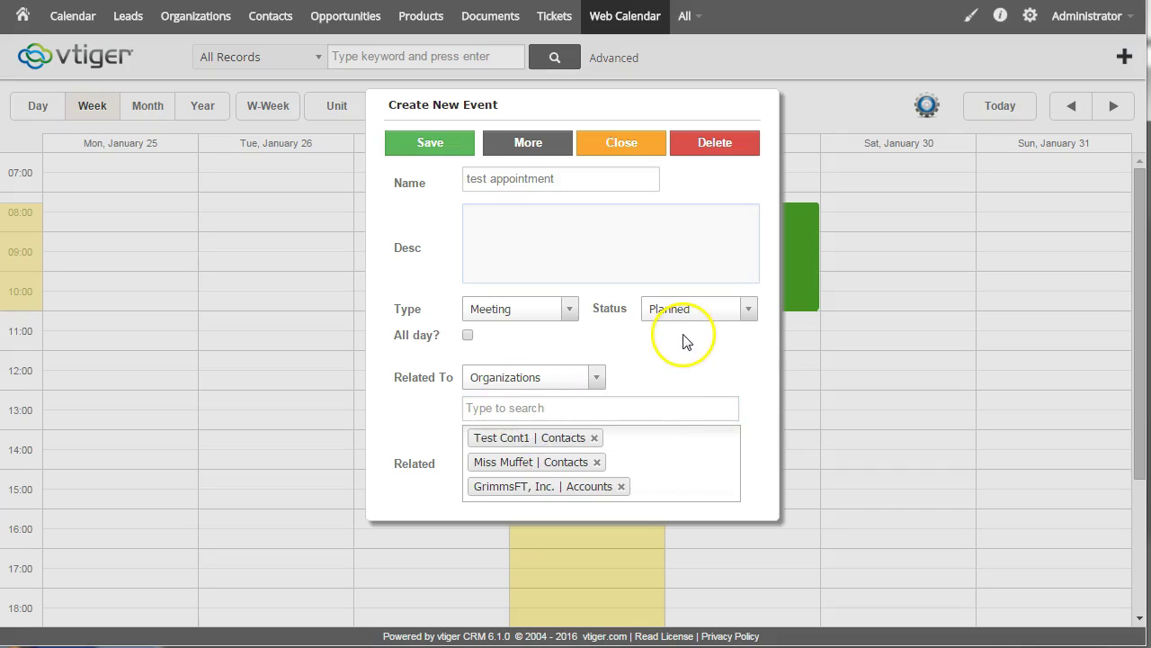
Set the event's start time to 08:00 and save it without sending invitations to external guests.
click(570, 308)
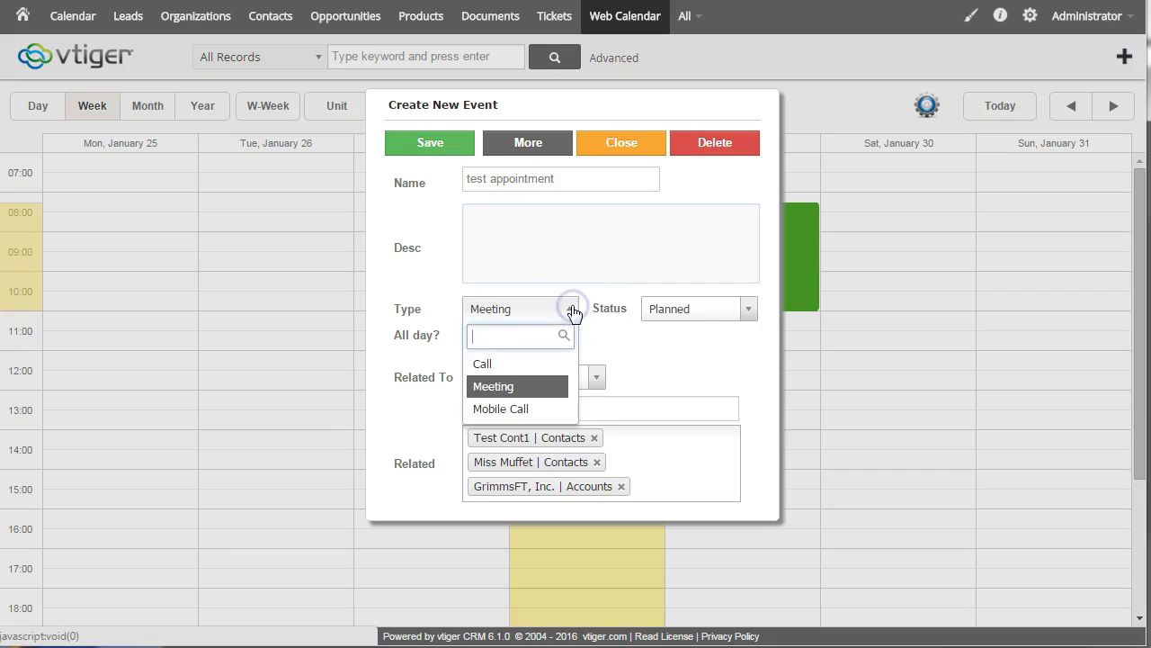
click(656, 353)
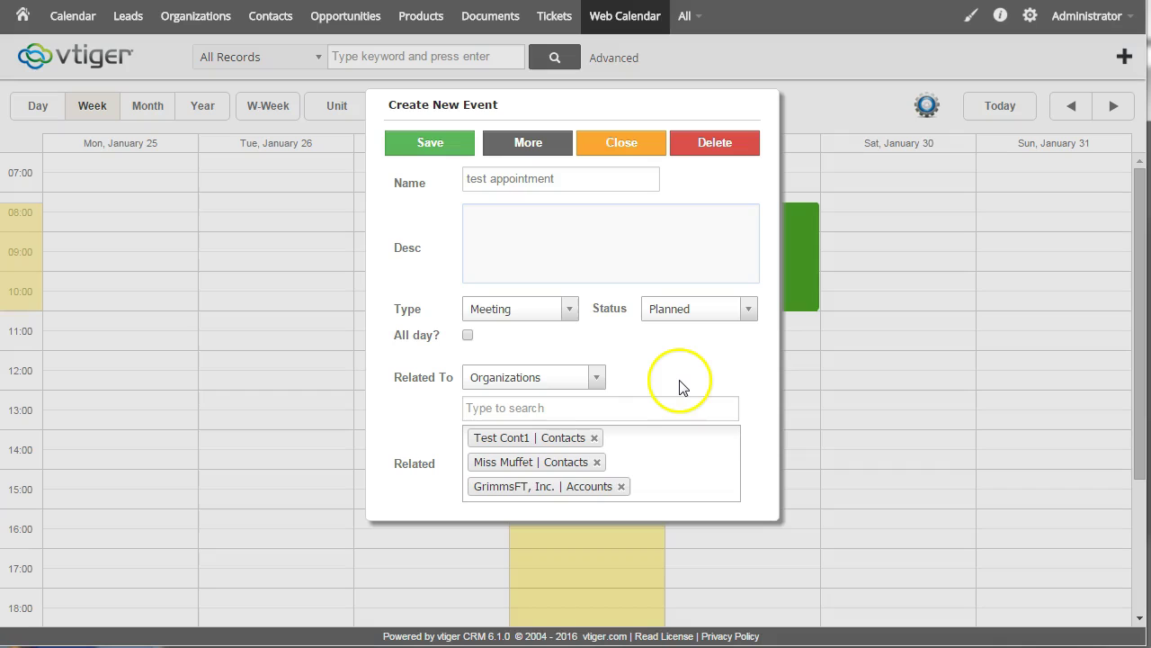
click(540, 142)
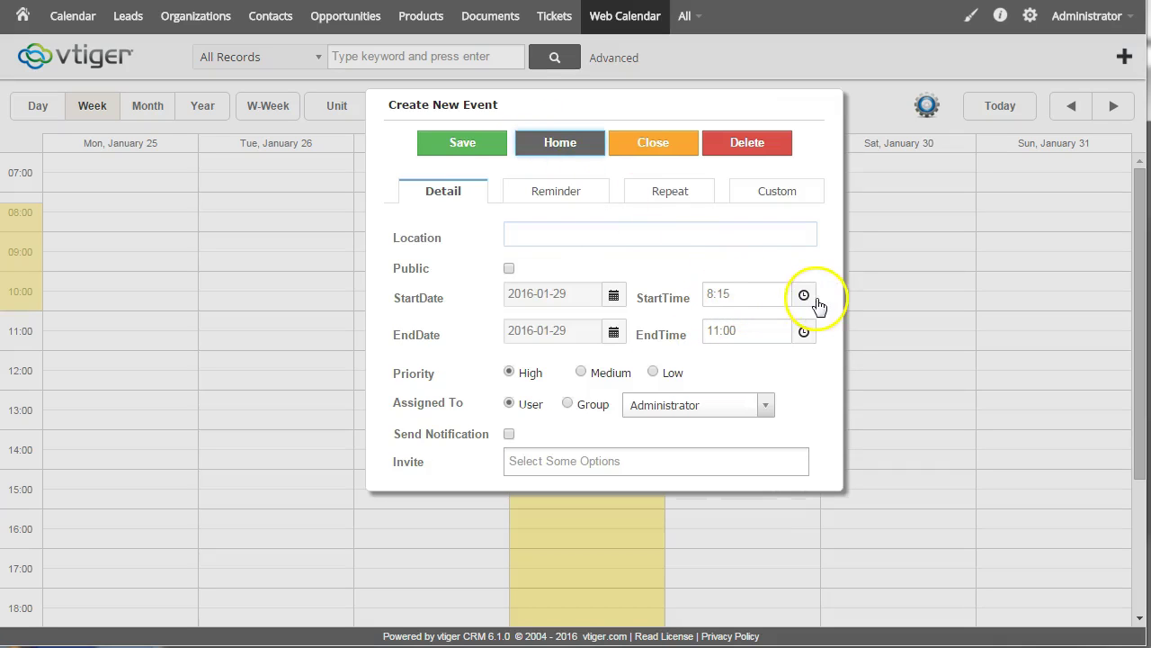
click(804, 296)
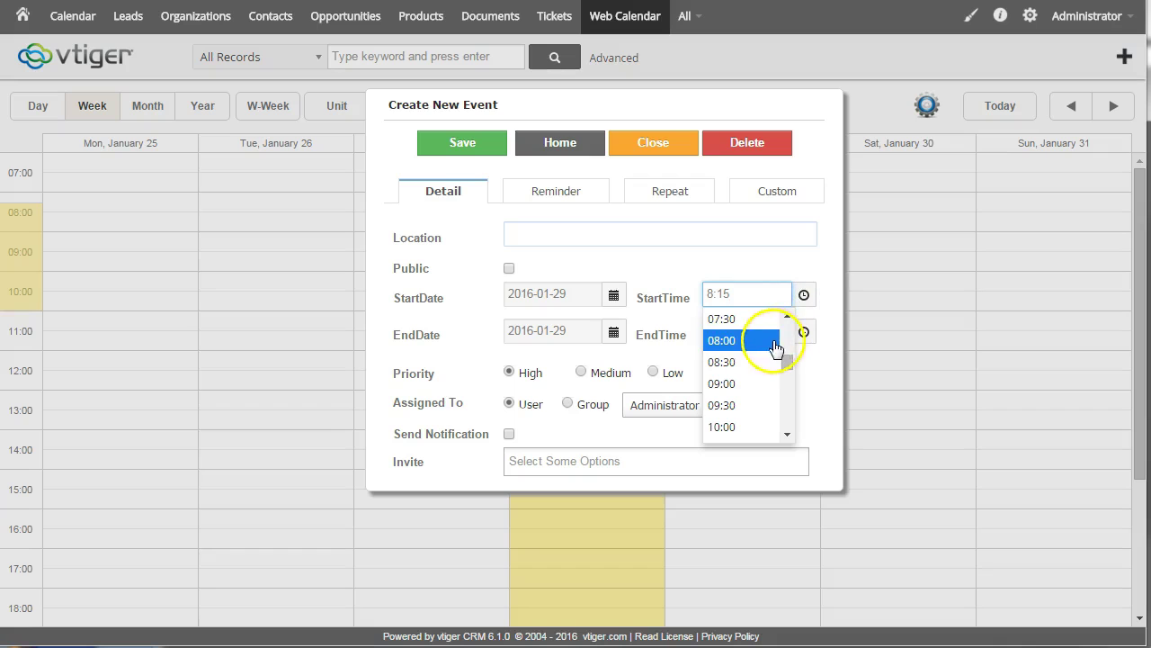
click(777, 338)
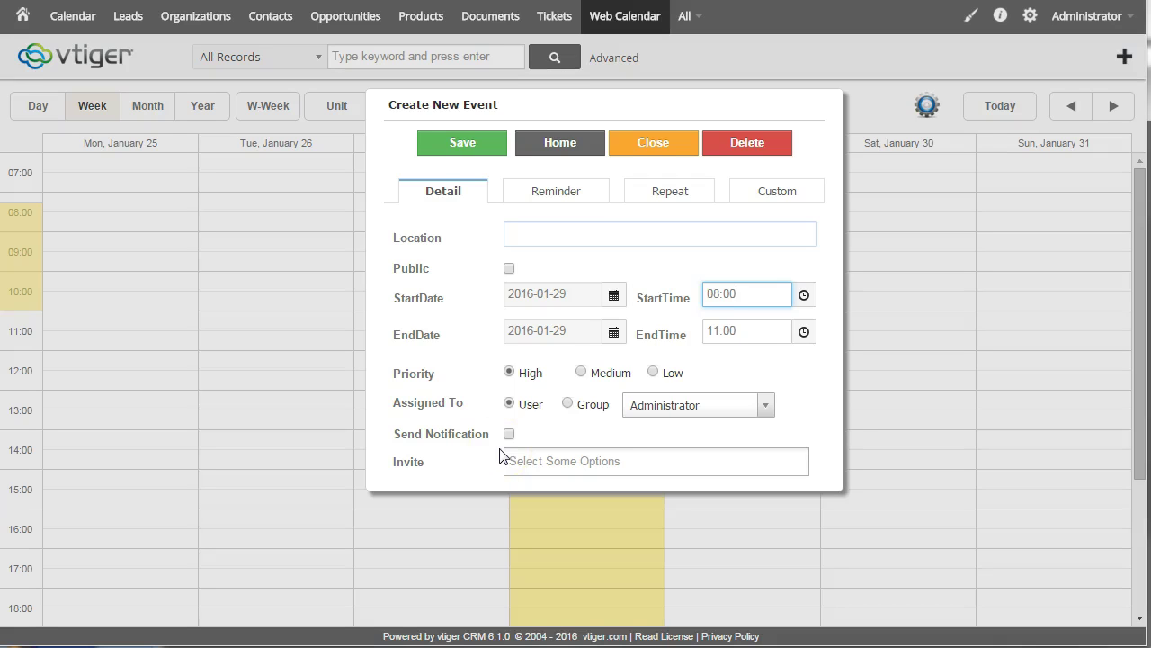
click(479, 143)
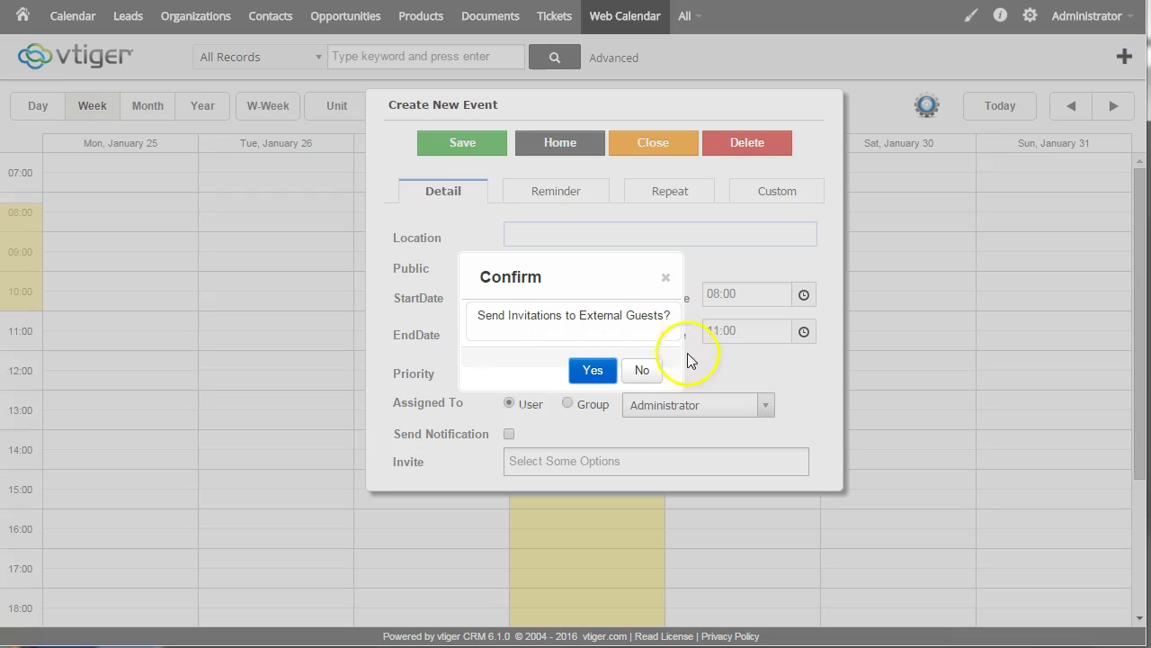
click(646, 371)
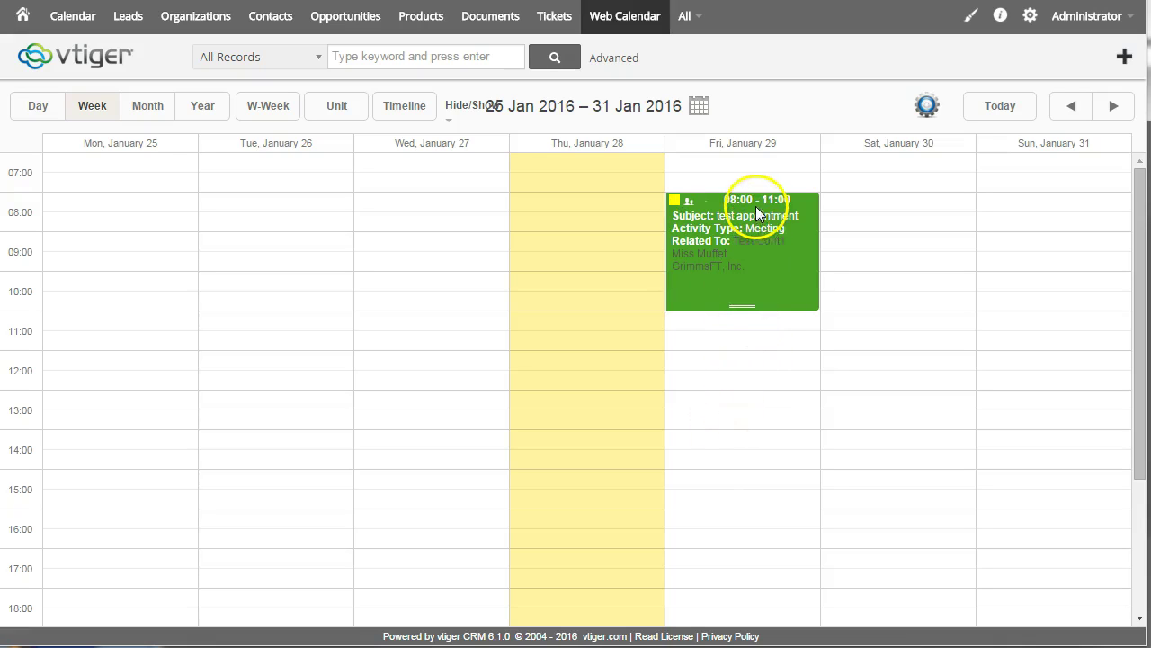
Move the test appointment on Friday, January 29 to start at 11:40 and extend its end to 16:15.
drag(762, 216, 770, 337)
click(904, 245)
drag(745, 450, 732, 517)
View the test appointment's details form, close it and bring its summary pop-up back up.
click(720, 372)
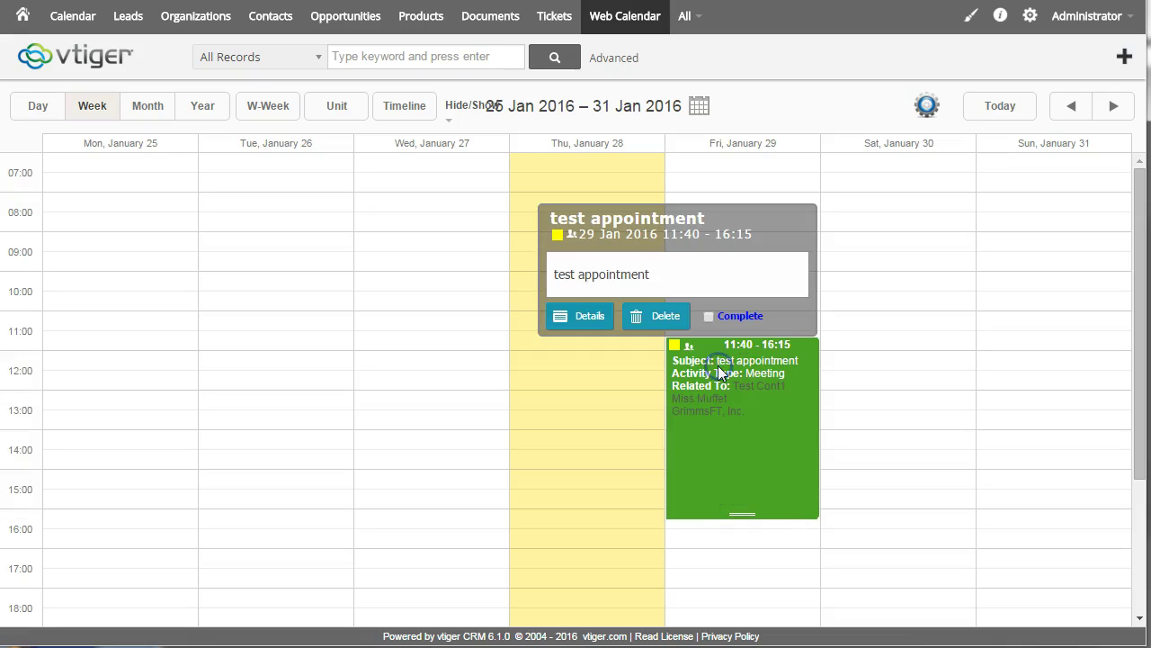
click(587, 317)
click(619, 144)
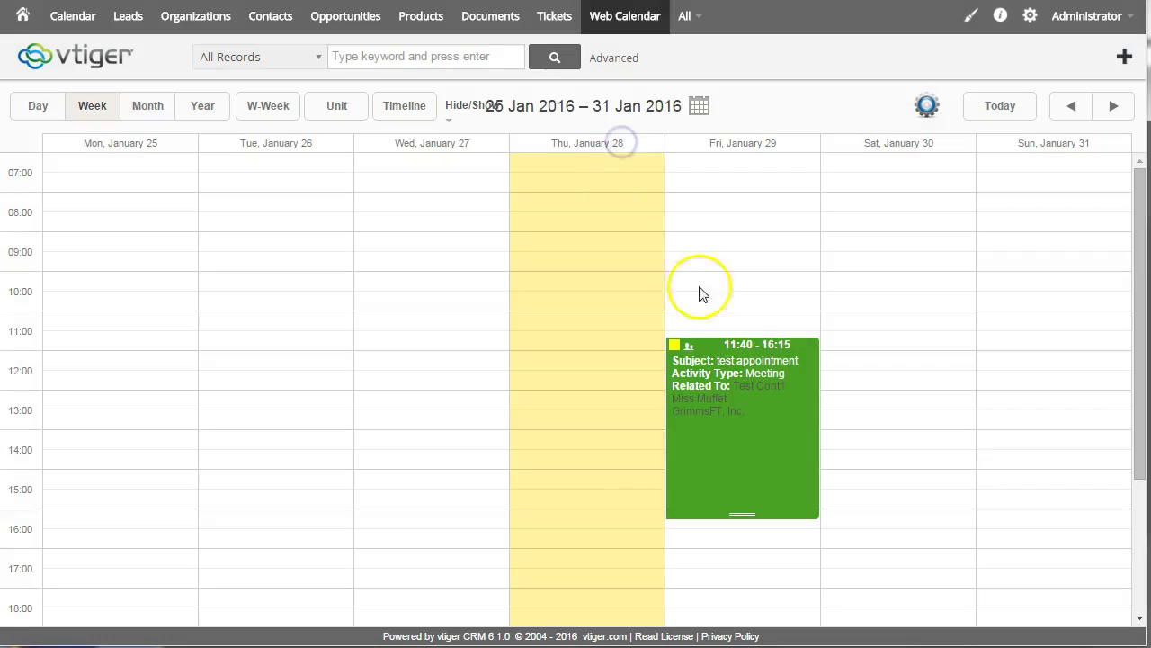
click(720, 367)
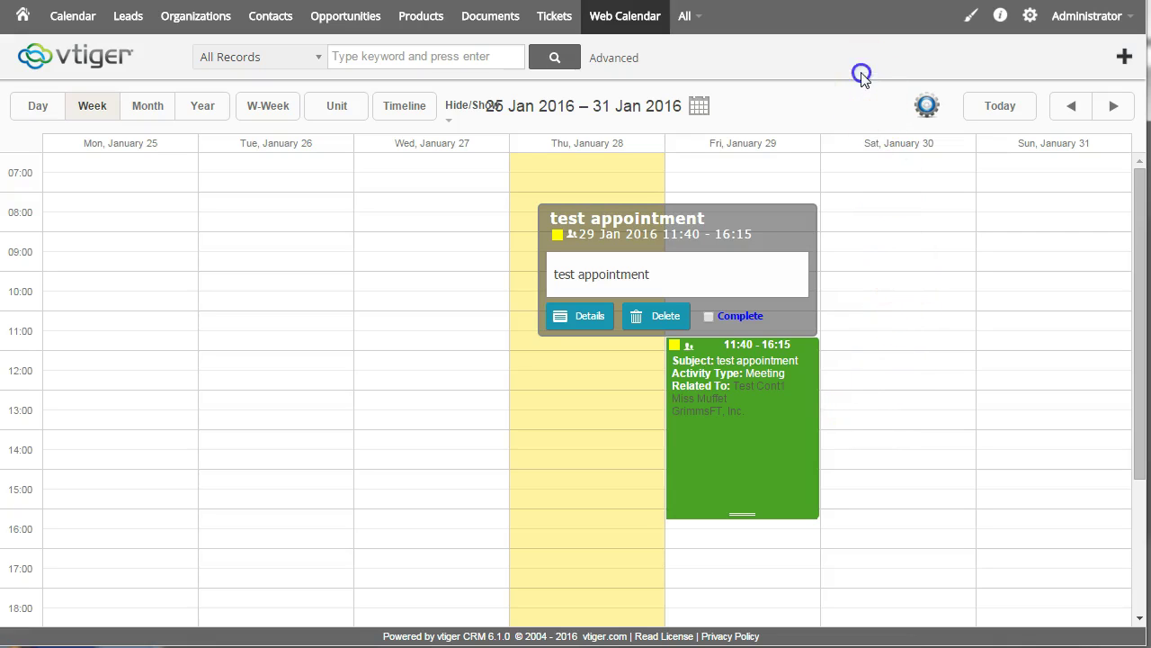
Open the CRM settings in a new tab and go to the Web Calendar module's settings page.
right_click(1031, 16)
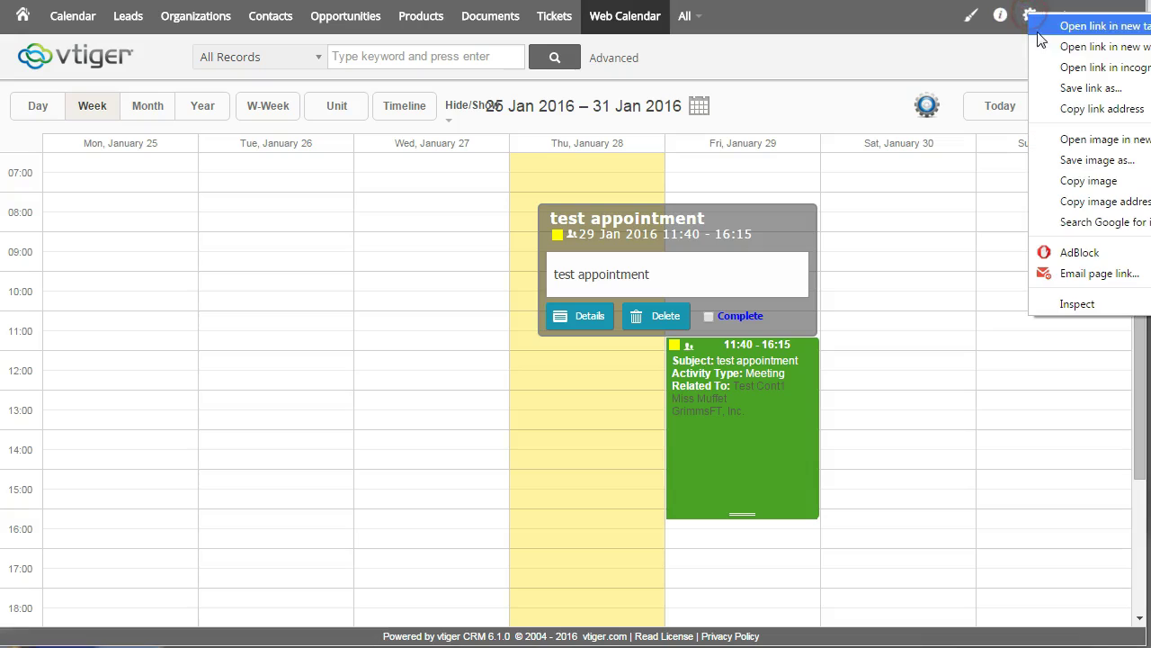
click(1059, 35)
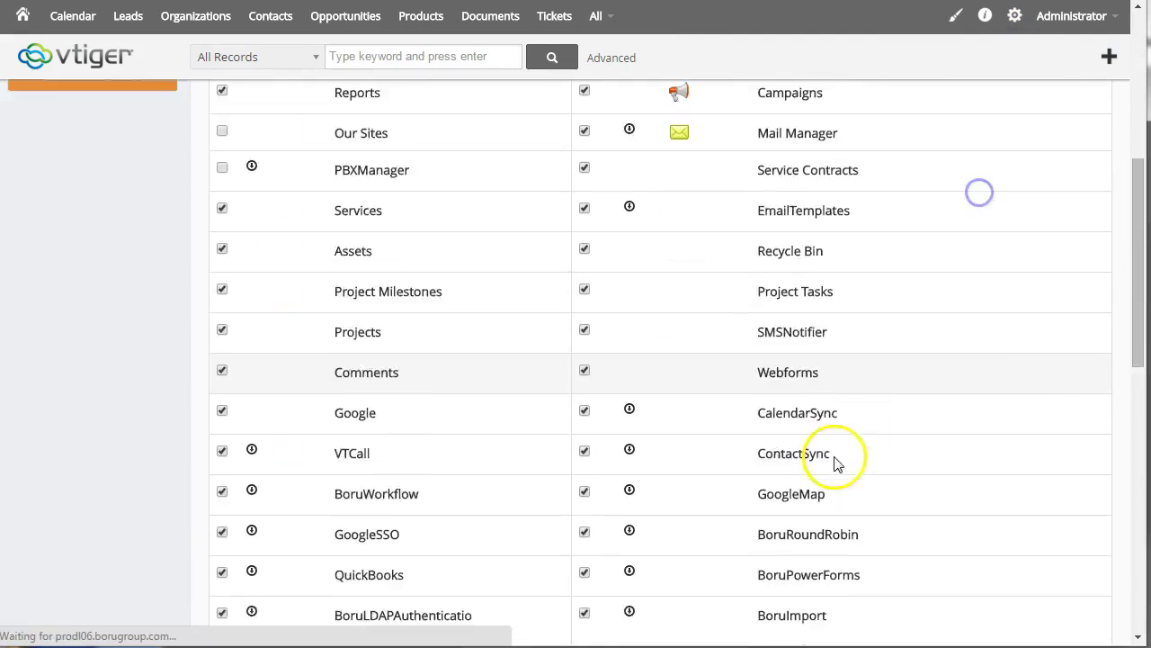
scroll(837, 467, down, 10)
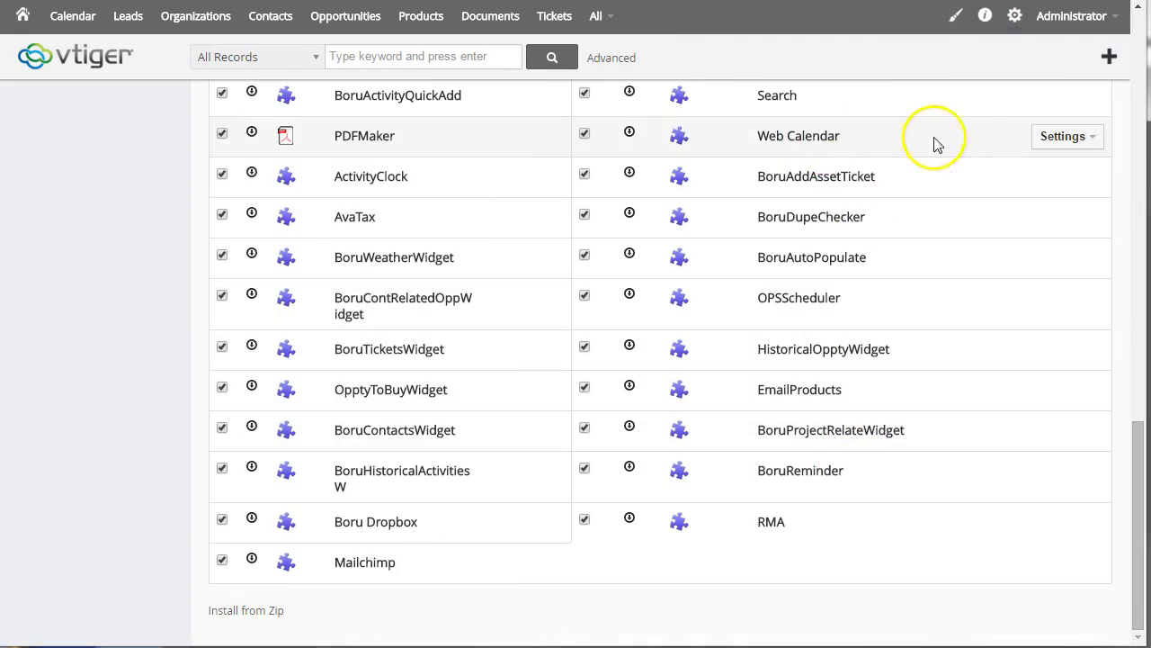
click(1063, 138)
click(962, 172)
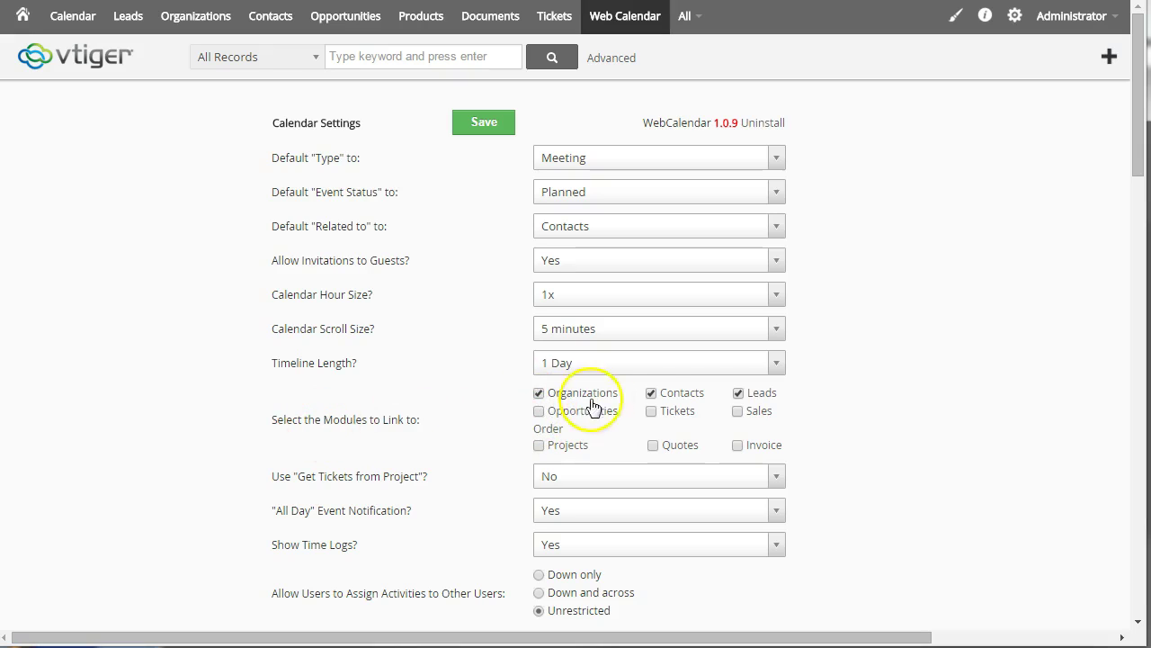
Review the Web Calendar settings, from the linked modules and field display to the status block colors and displayed field order.
click(152, 426)
scroll(174, 444, down, 2)
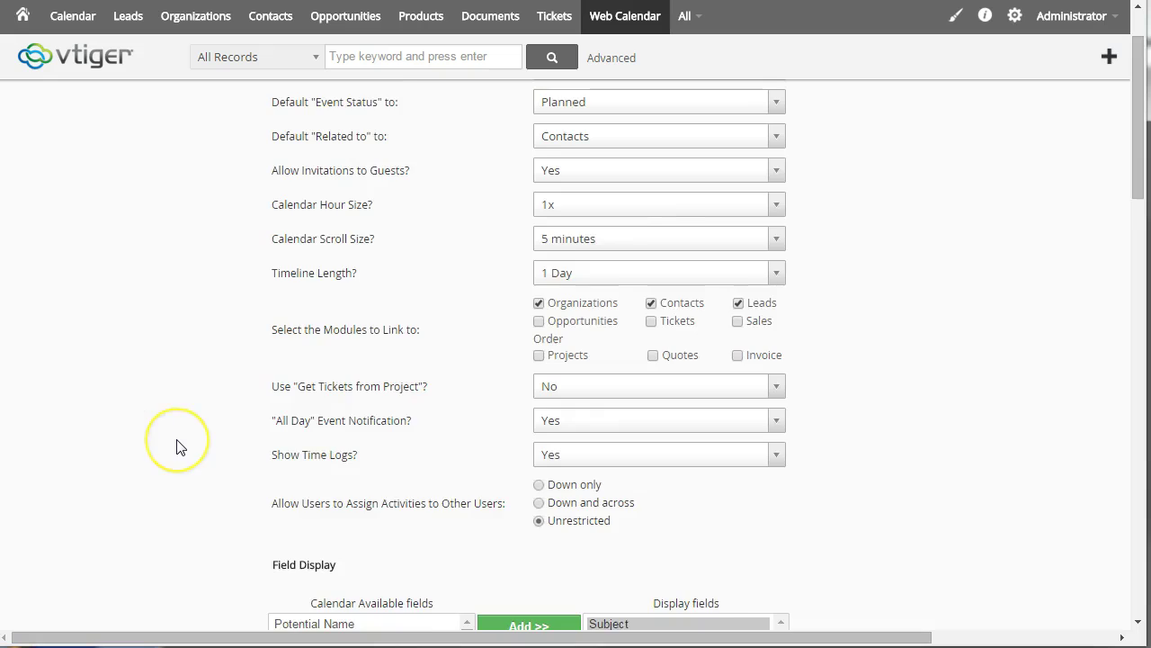
scroll(176, 447, down, 5)
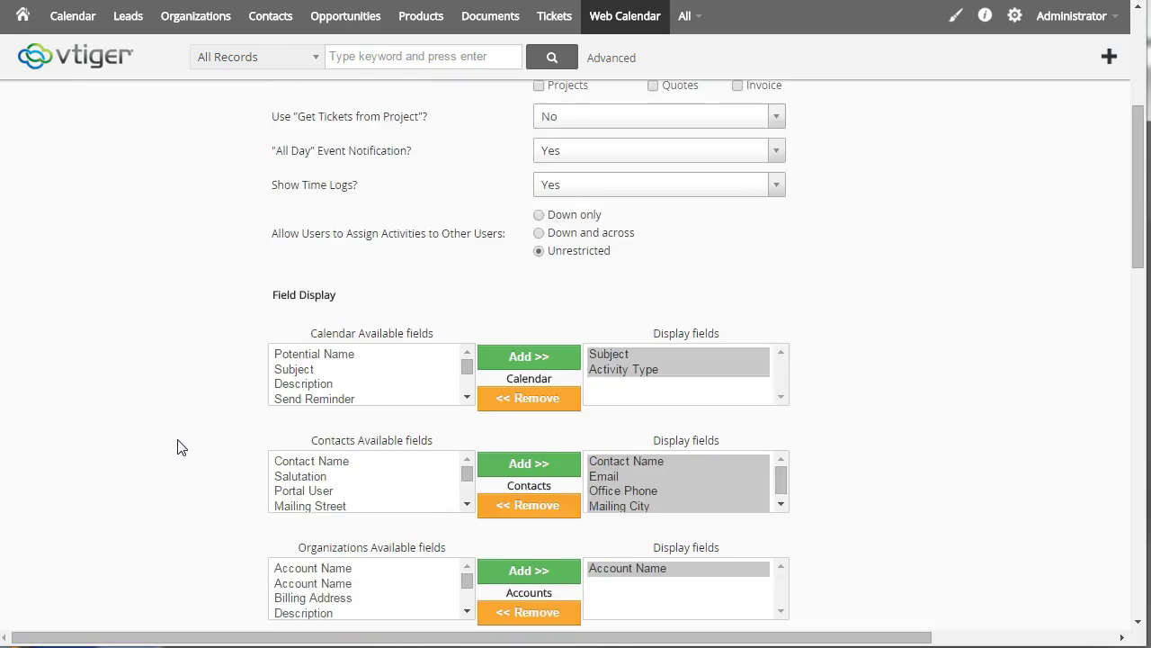
scroll(183, 446, up, 2)
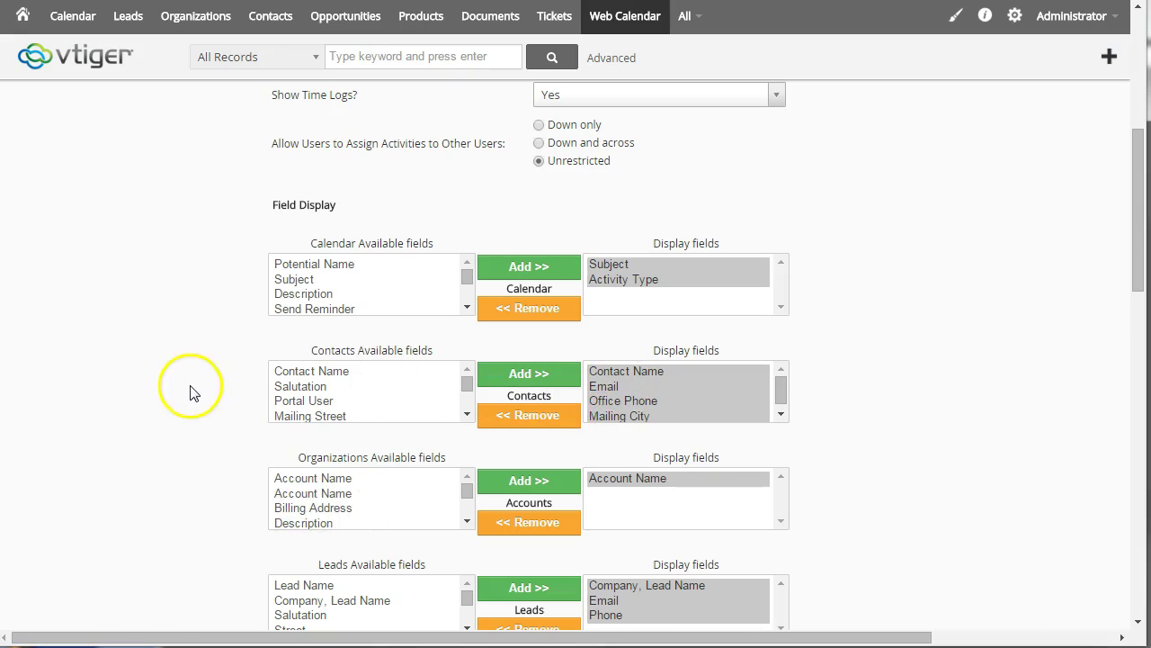
scroll(190, 389, down, 13)
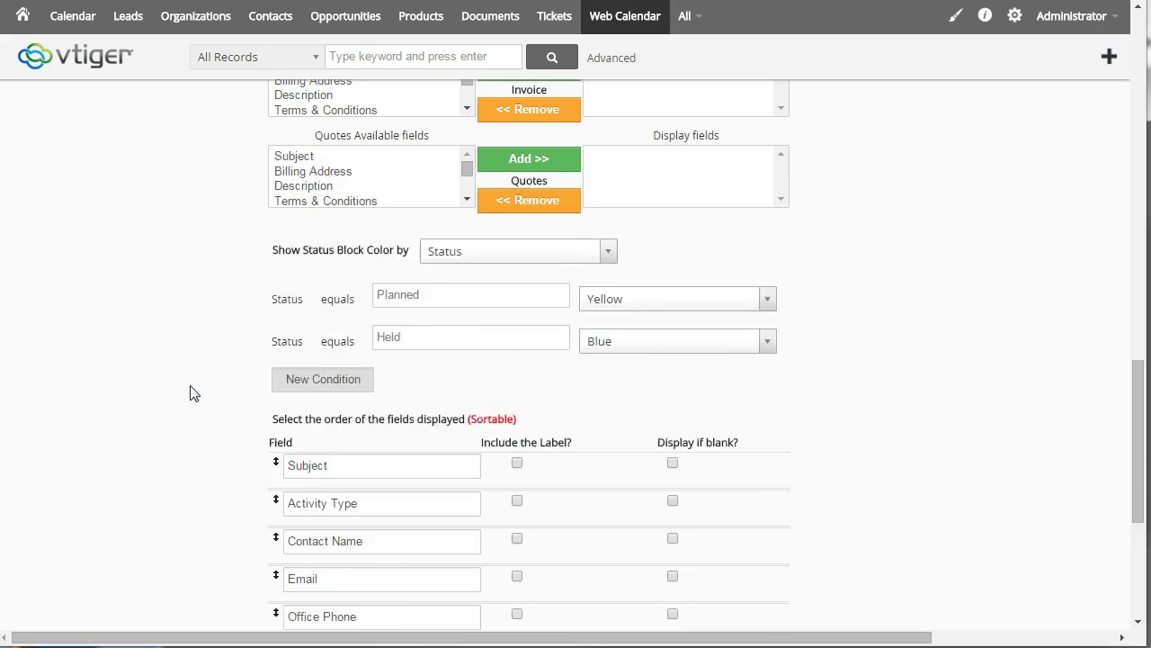
scroll(190, 393, down, 4)
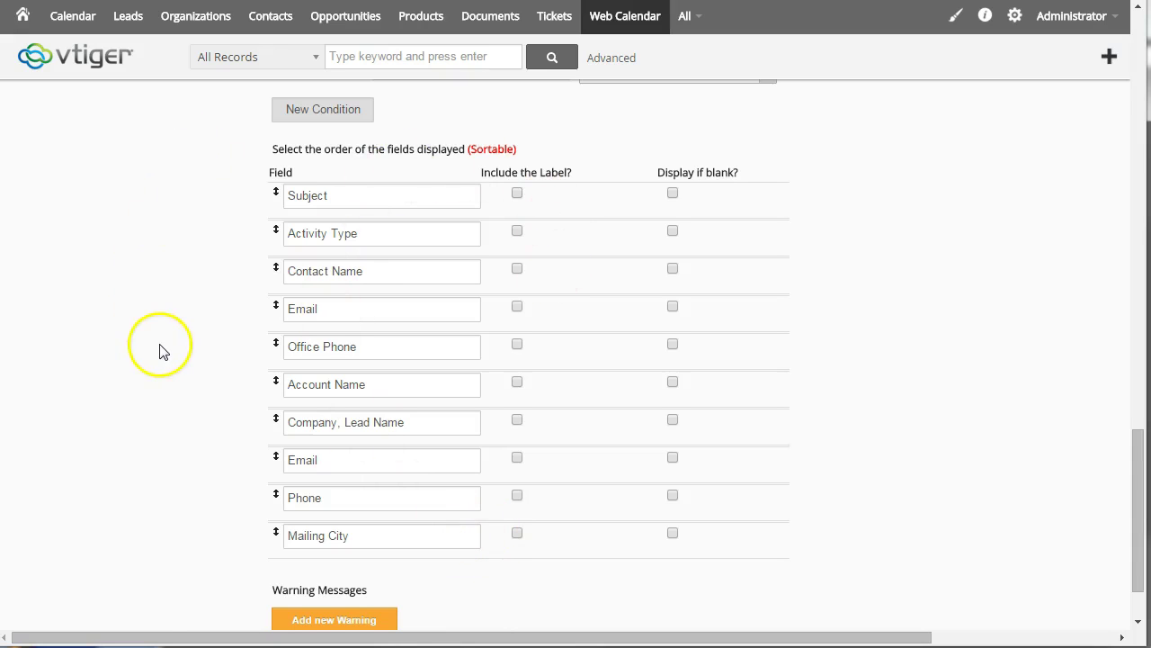
Review the status block color setting and its choice of fields, and return to the calendar.
scroll(160, 350, down, 2)
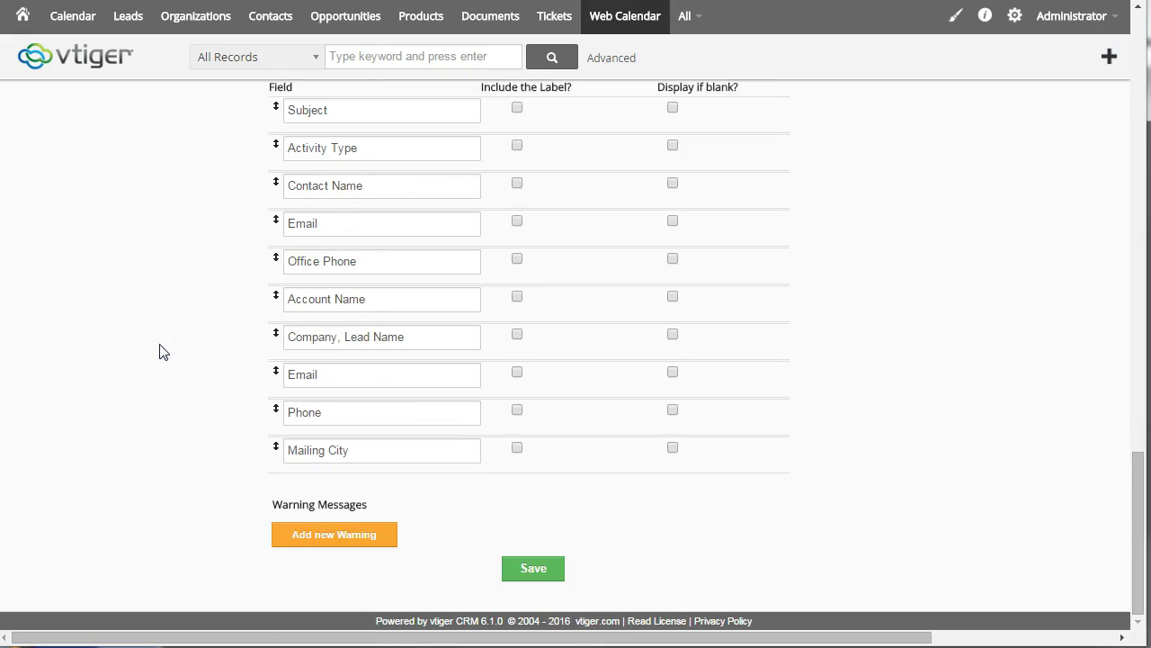
scroll(163, 351, up, 3)
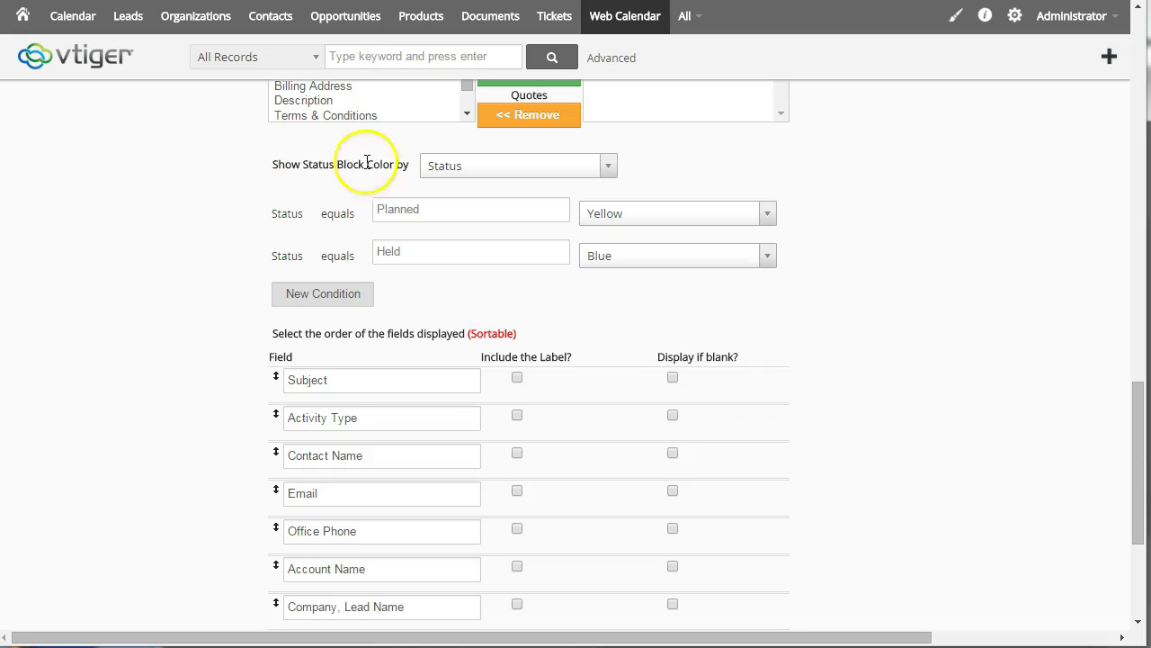
drag(410, 165, 339, 164)
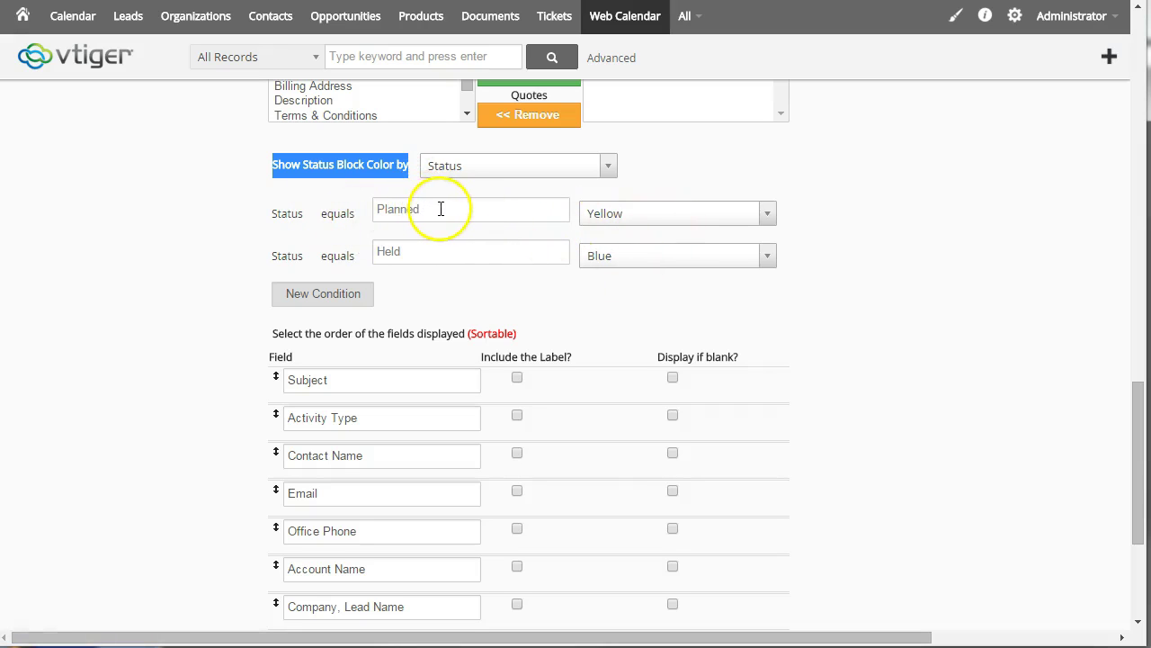
click(608, 165)
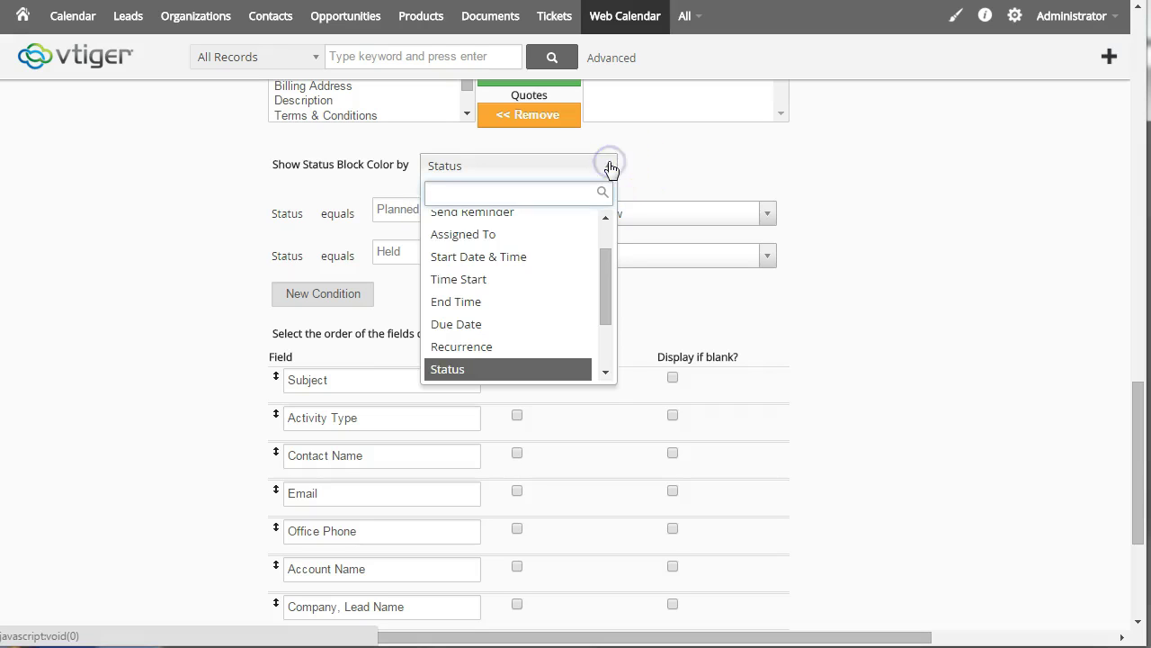
click(676, 148)
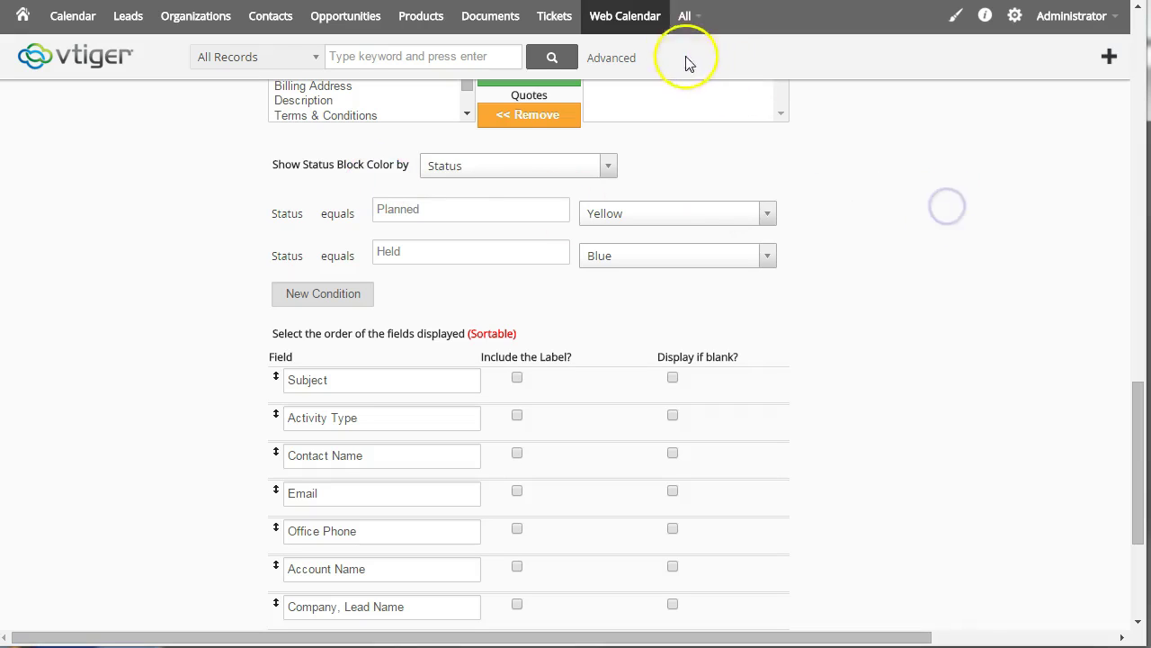
click(773, 137)
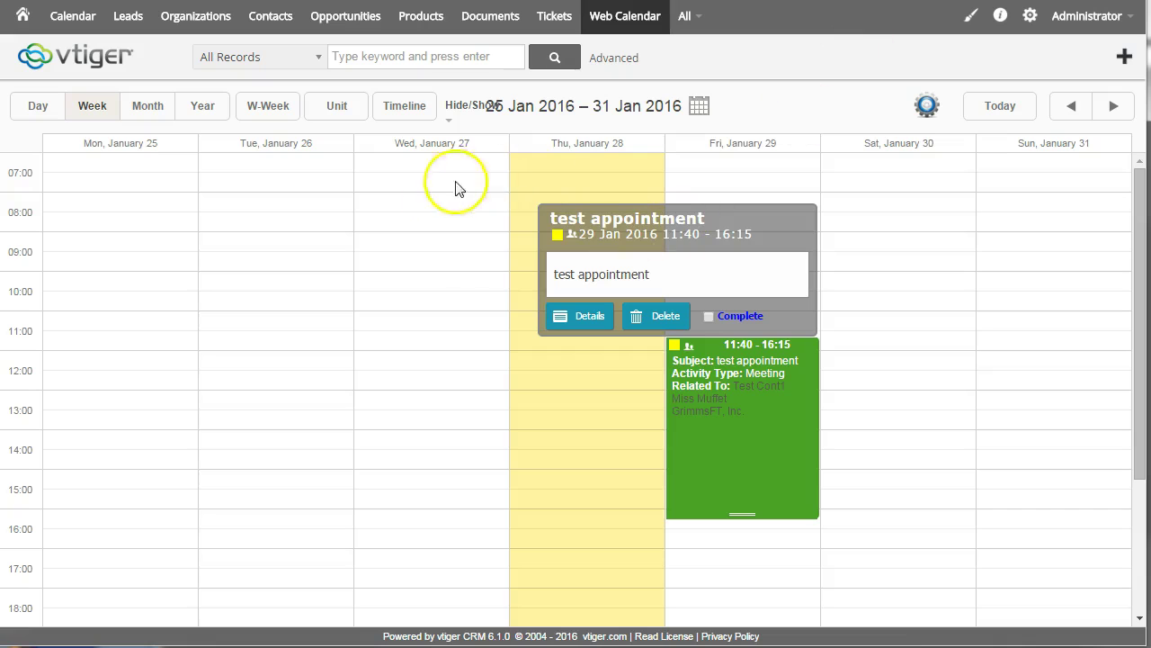
In the Unit view for 28 Jan 2016, start a Team Selling event from 08:10 to 11:50 named "test appt".
click(338, 107)
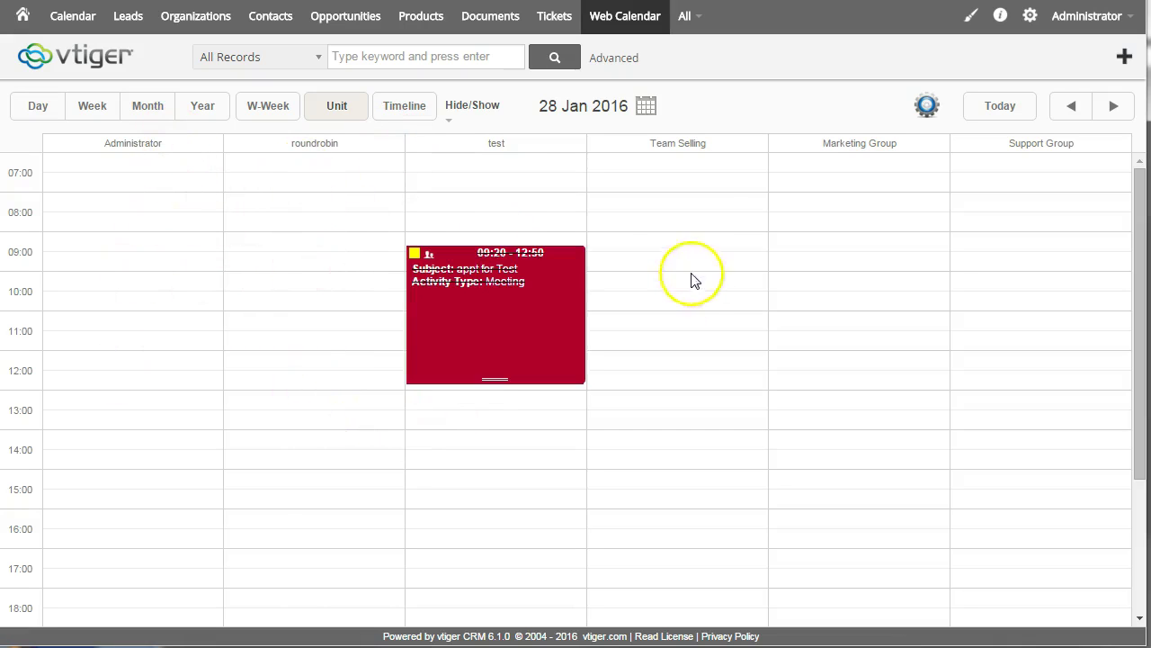
drag(710, 206, 710, 343)
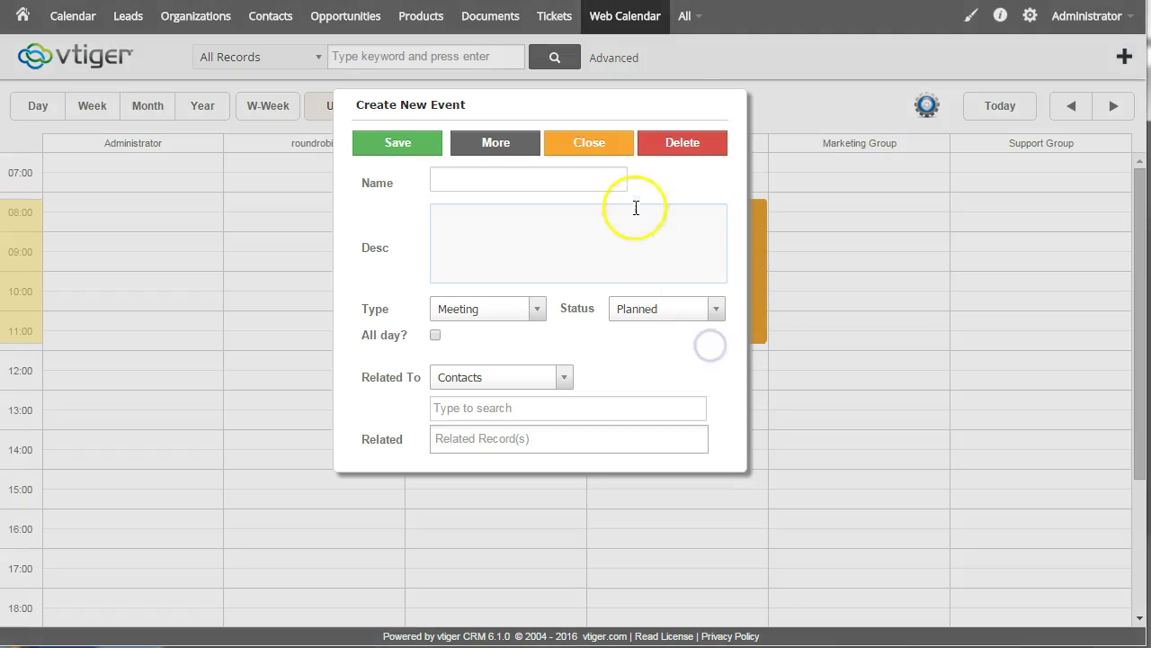
click(528, 176)
text(test appt)
Link the event to a contact found with "muffet", save it without sending invitations, and move it to roundrobin at 10:10.
click(470, 408)
text(muffet)
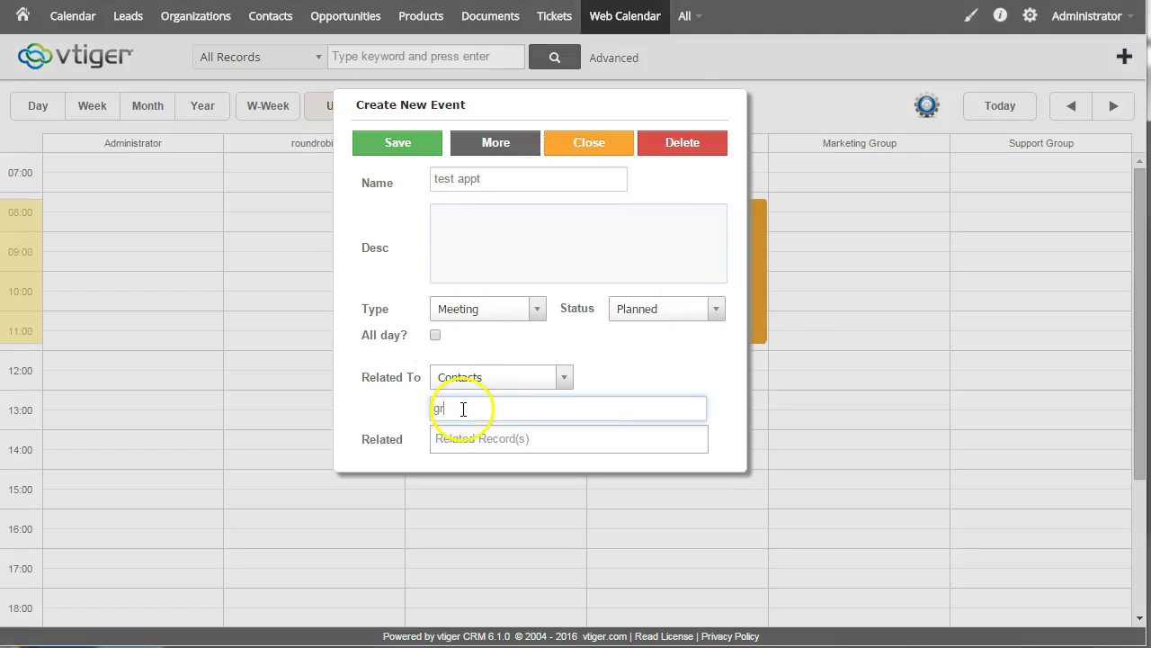
click(467, 436)
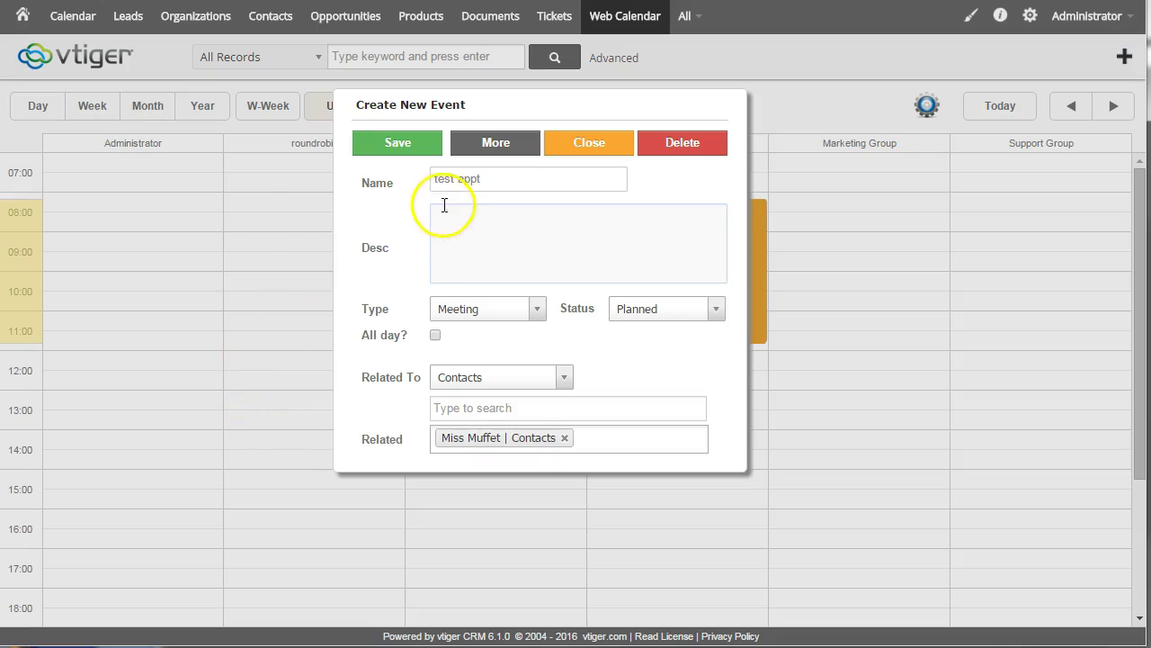
click(400, 143)
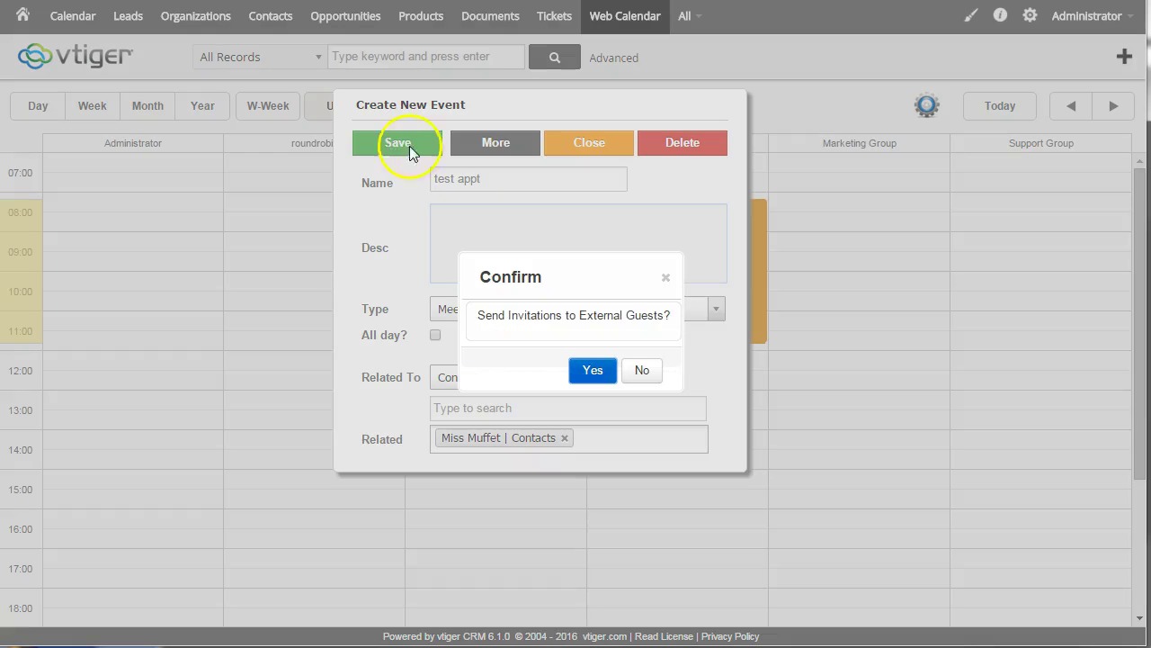
click(651, 370)
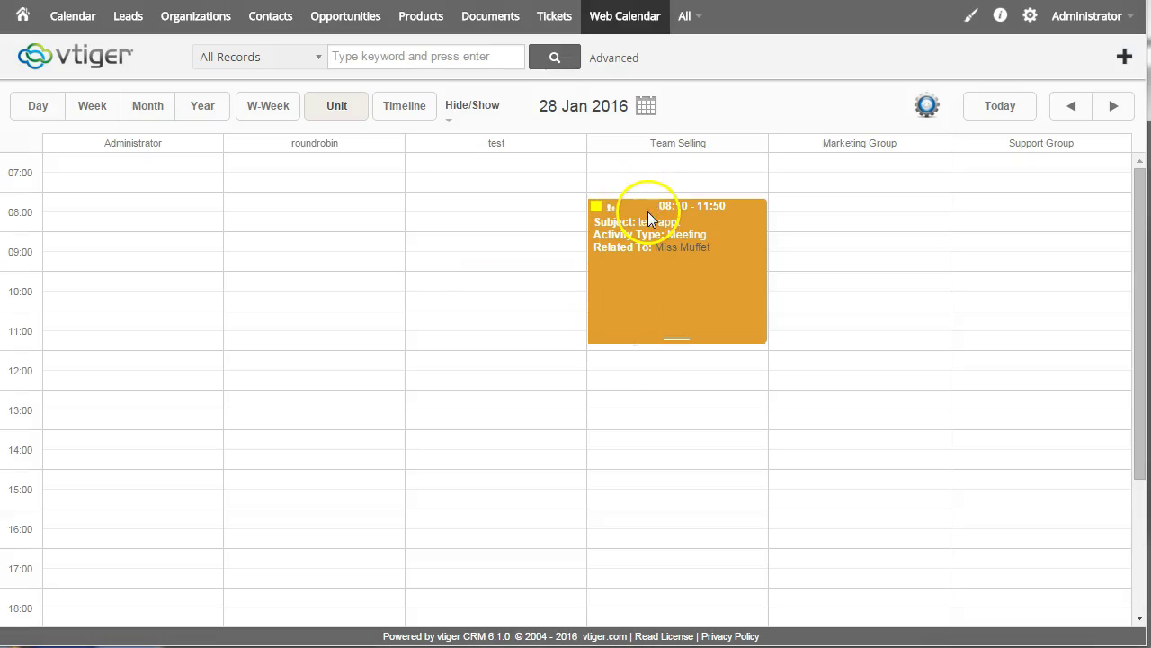
drag(650, 214, 352, 280)
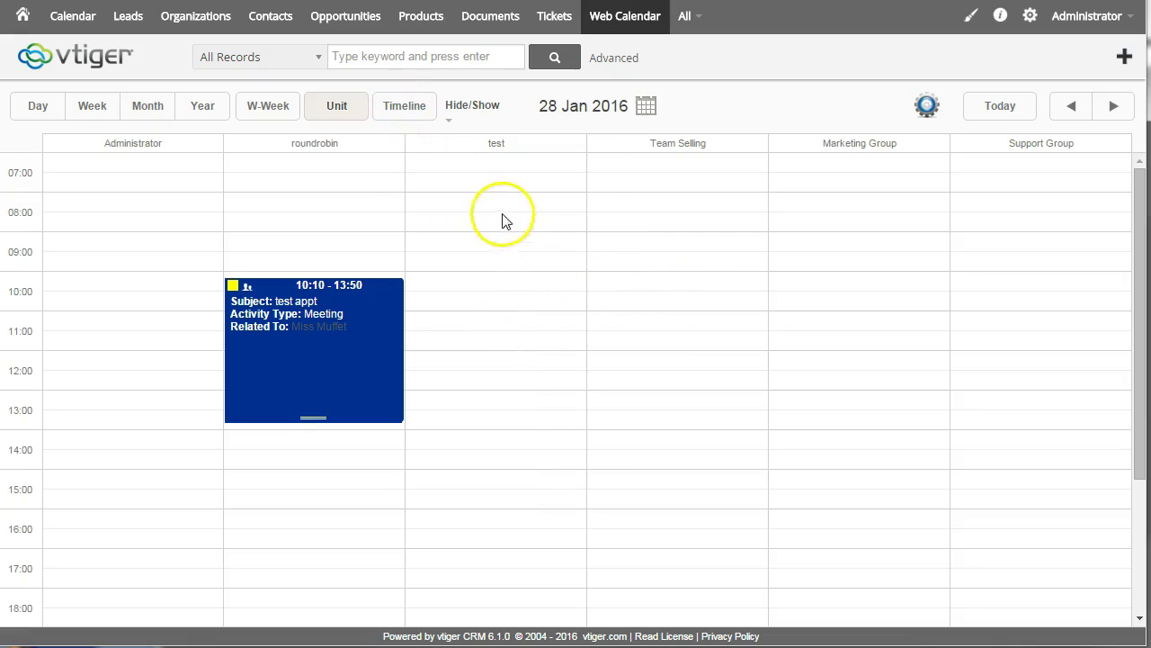
Create and save a "test appointment" meeting for the test user from 08:10 to 13:45, related to the test contact.
drag(504, 221, 500, 420)
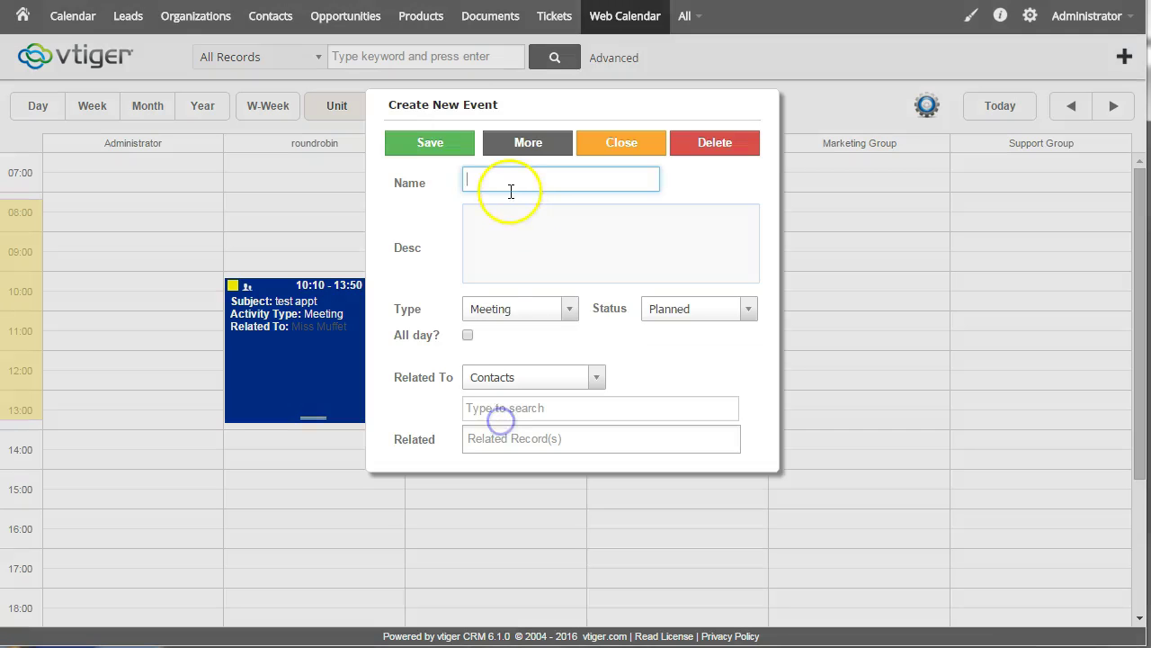
text(test)
key(Down)
key(Return)
click(520, 405)
text(t)
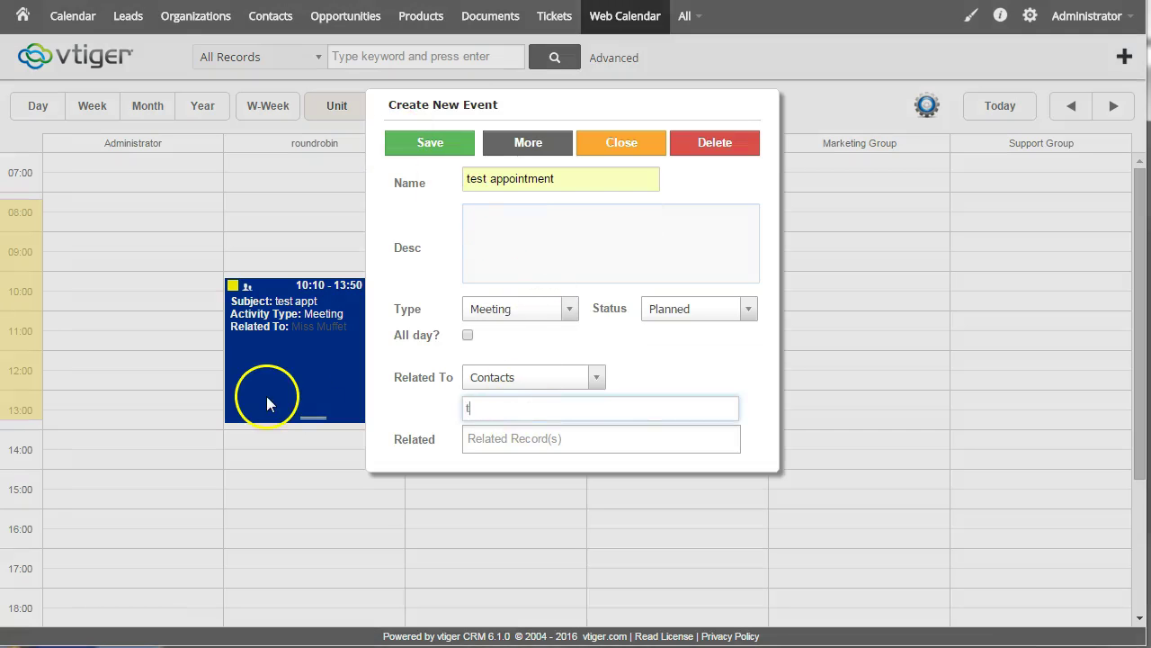
key(Down)
key(Return)
click(430, 142)
click(591, 368)
Create a "test appointment" meeting for Administrator from 08:40 to 13:55, link the contact found with "spr", and save without sending invitations.
drag(120, 221, 121, 424)
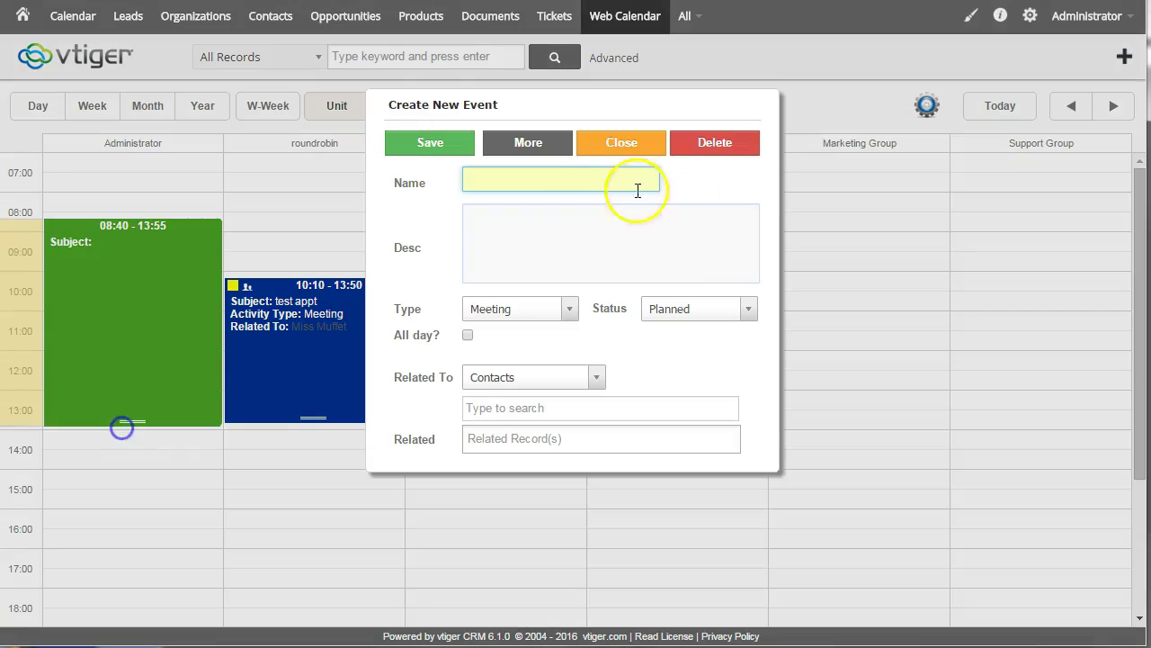
text(test)
key(Down)
key(Return)
text(spr)
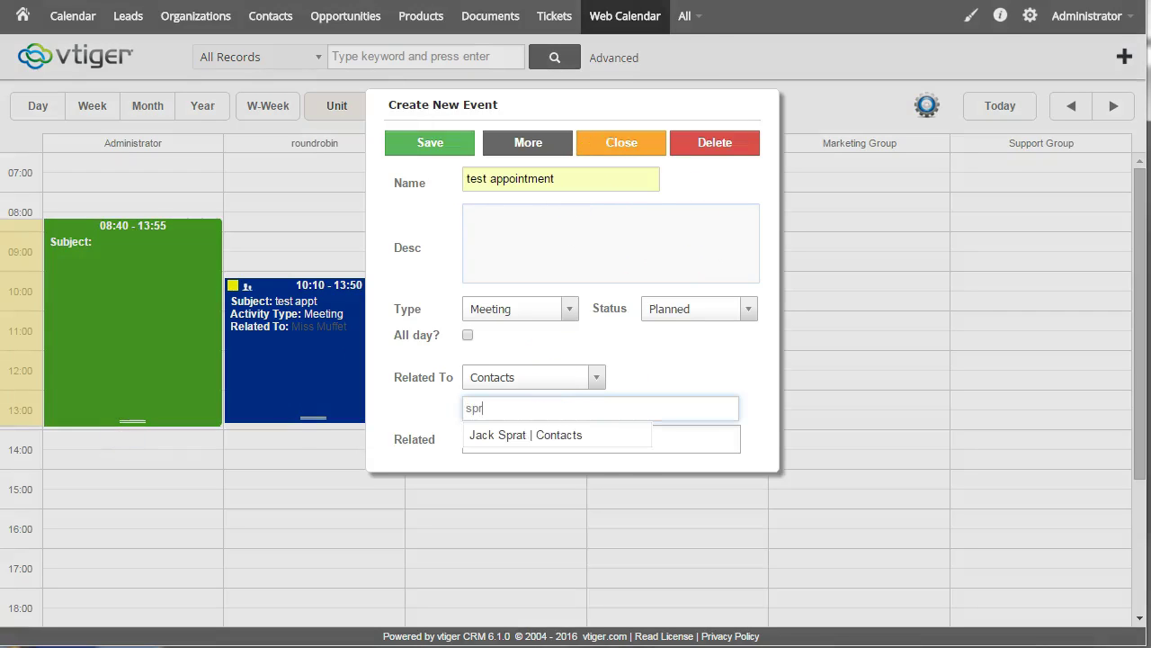
click(571, 437)
click(441, 143)
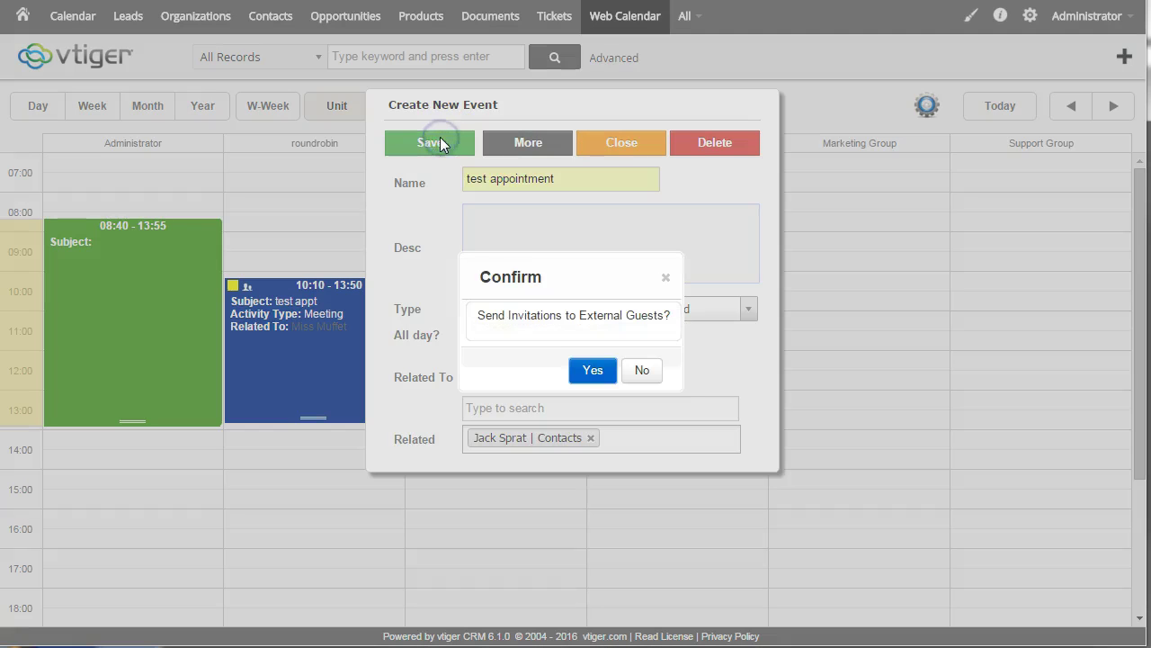
click(632, 374)
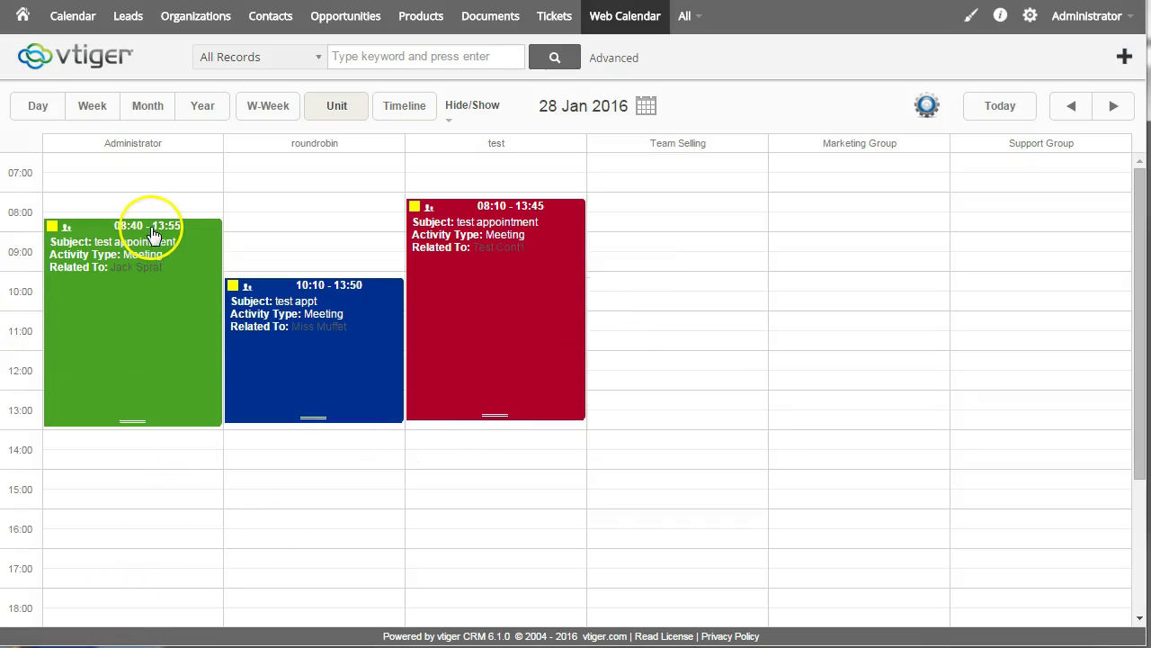
Swap the Administrator and roundrobin meetings, starting "test appt" at 09:35 and the roundrobin "test appointment" at 07:30.
drag(153, 232, 322, 416)
drag(265, 312, 164, 257)
drag(314, 402, 326, 169)
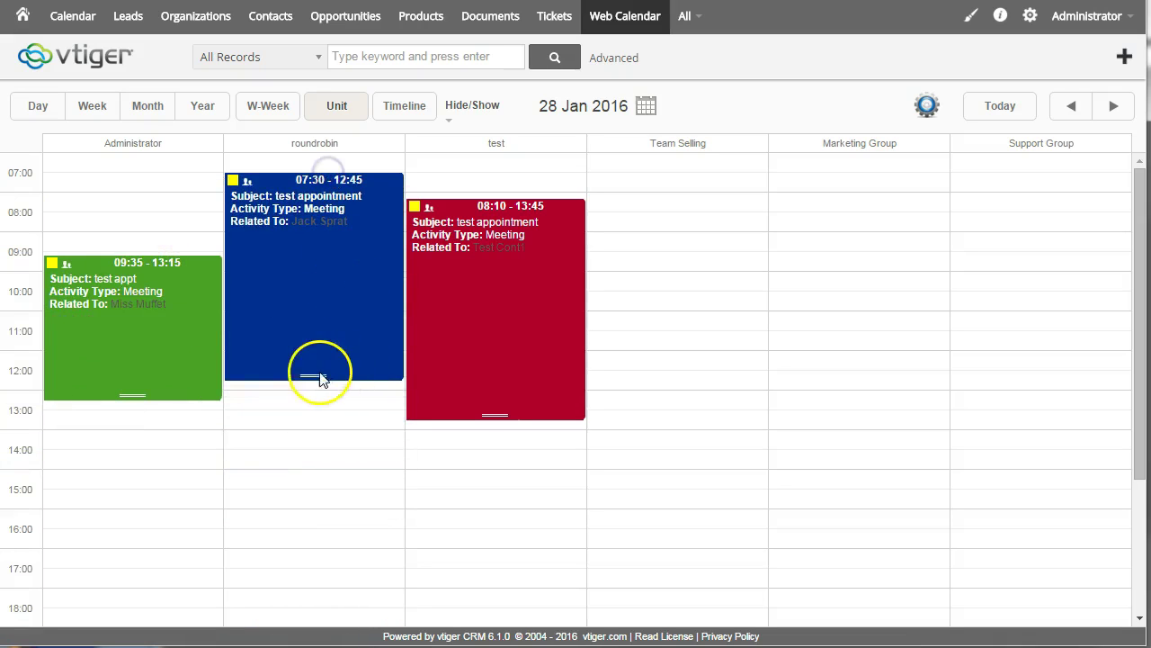
Extend the roundrobin meeting's end to 14:30 and the Administrator meeting's end to 15:00.
drag(310, 377, 311, 450)
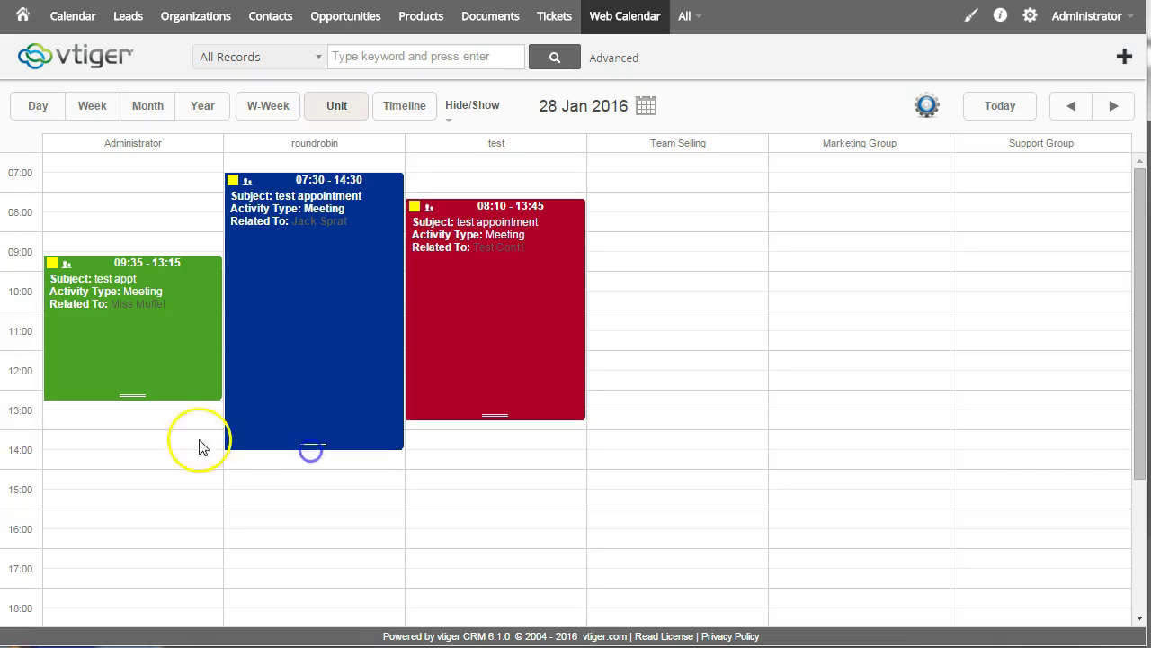
drag(131, 398, 130, 465)
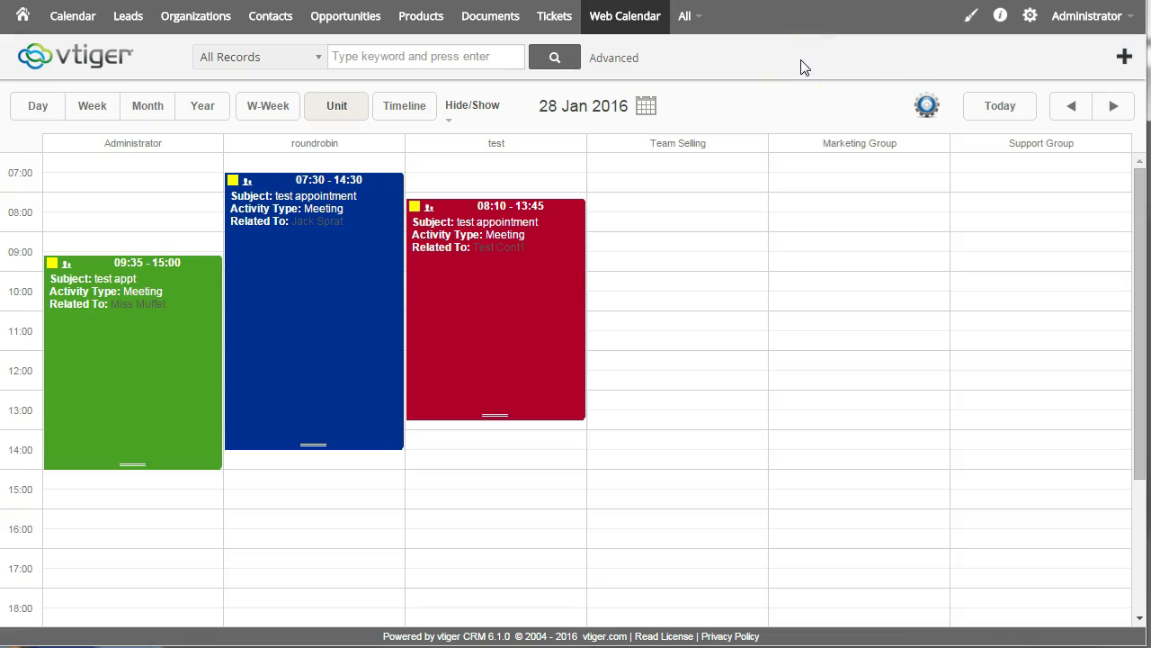
Show the day's meetings in the Timeline view, and return to the Field Display section of the Web Calendar settings.
click(402, 107)
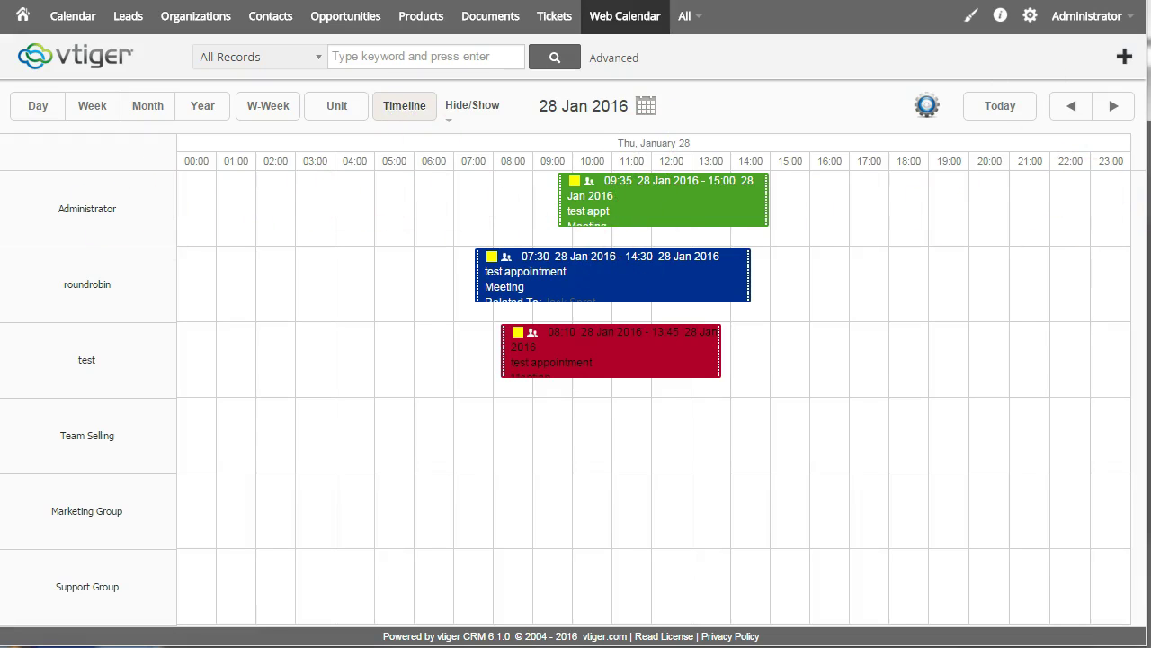
click(926, 106)
scroll(948, 265, up, 4)
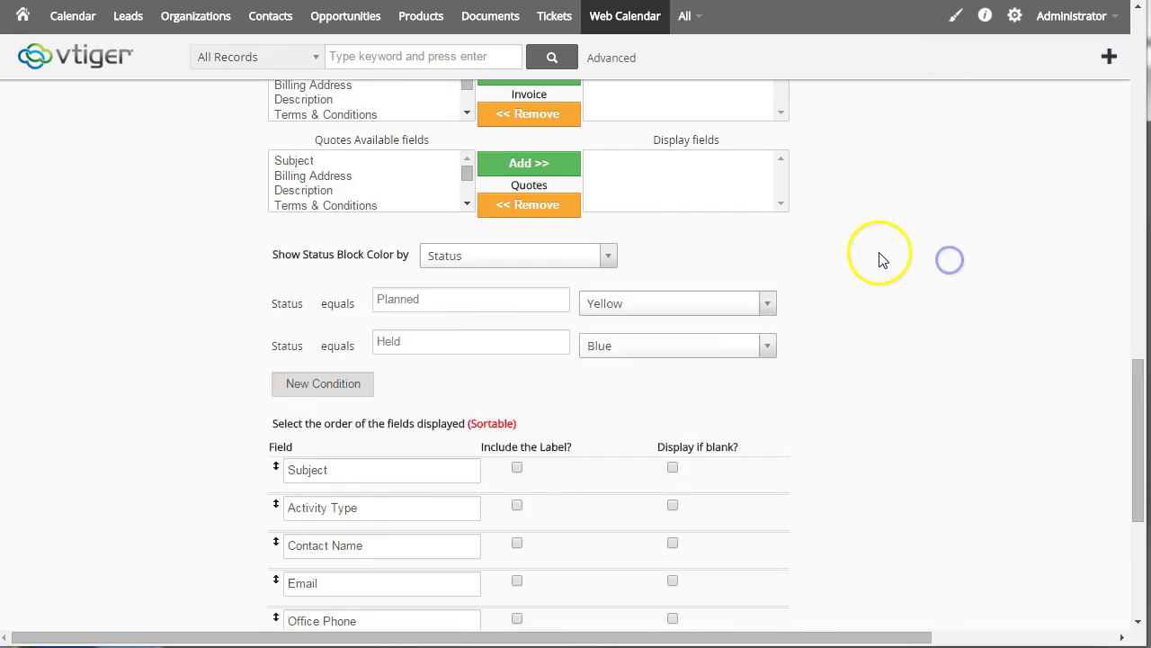
scroll(876, 270, up, 5)
scroll(877, 270, up, 3)
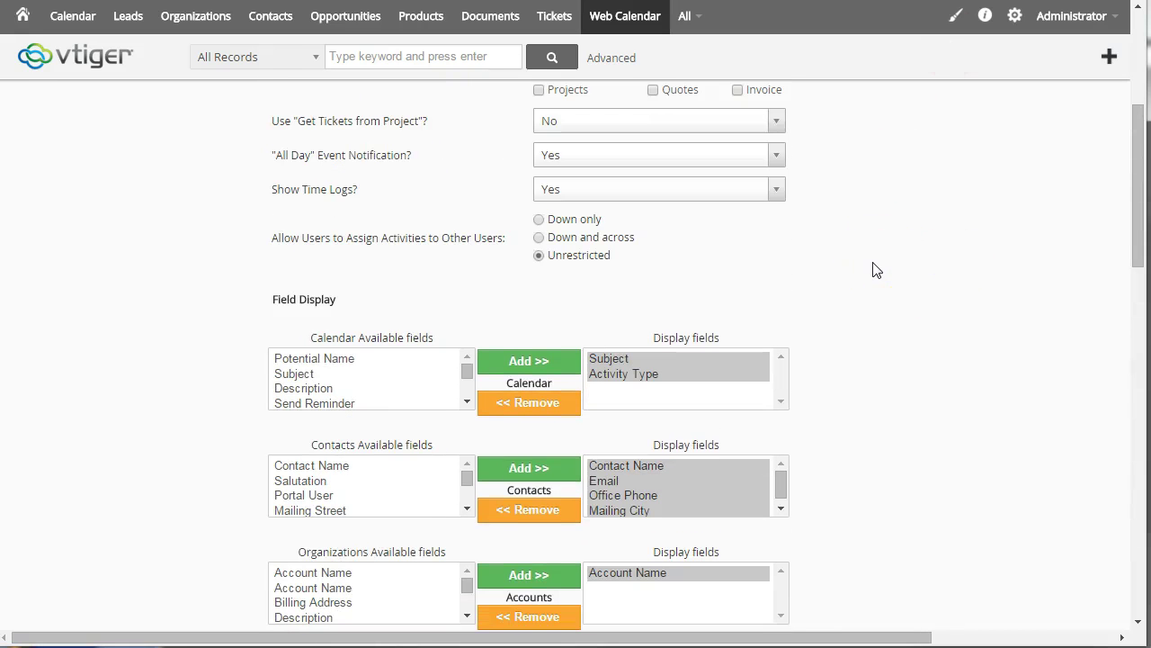
scroll(877, 270, down, 1)
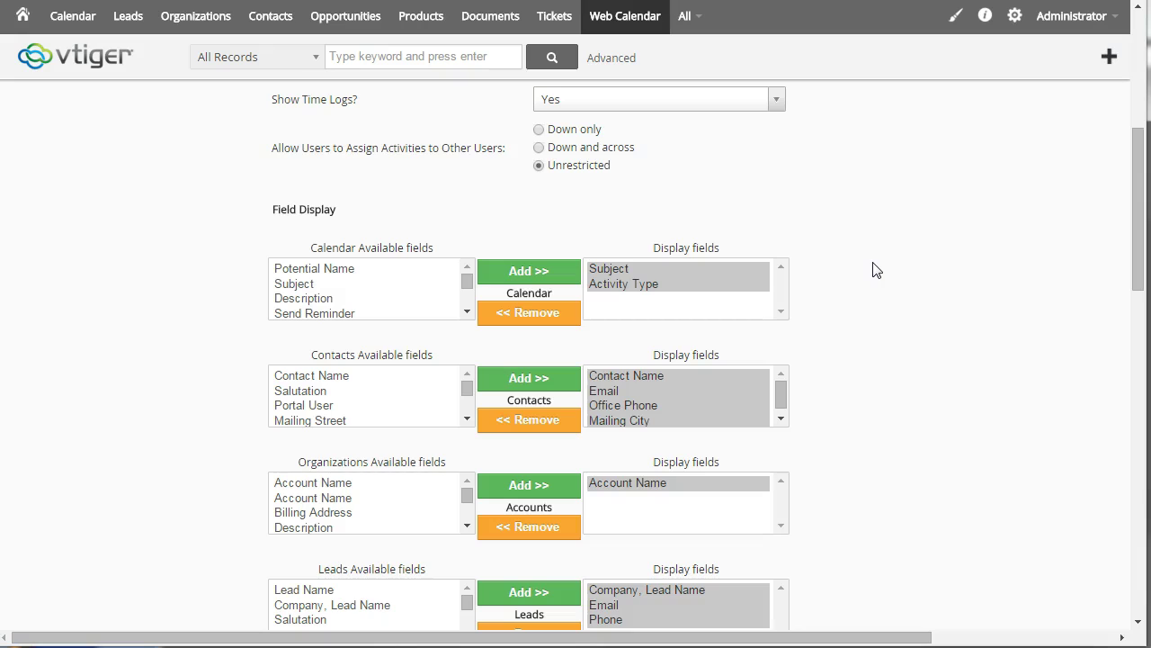
Look through the available Contacts fields and add another one to the Contacts display fields.
click(781, 419)
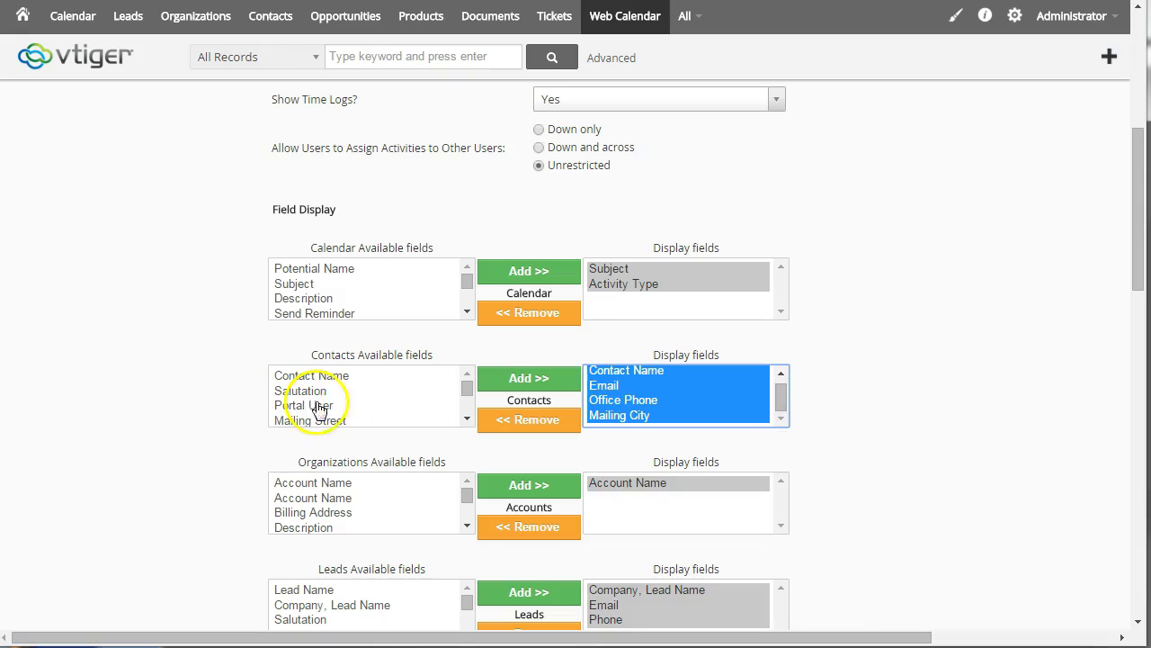
click(467, 419)
click(467, 419)
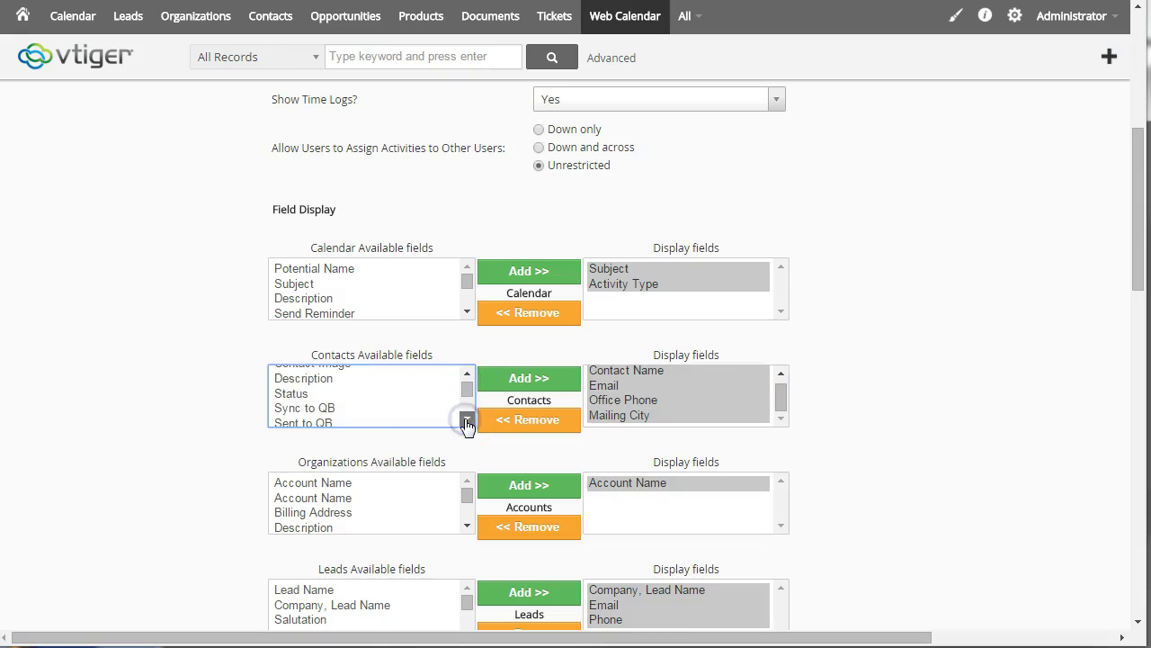
click(467, 419)
click(467, 419)
click(466, 419)
scroll(342, 384, down, 2)
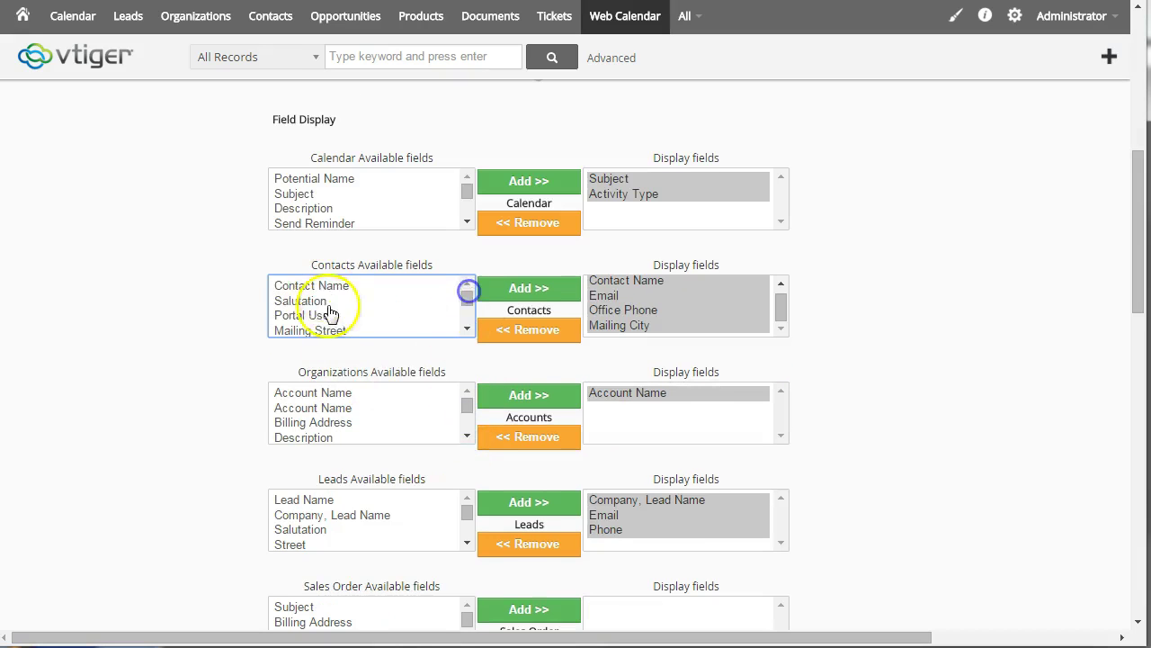
click(467, 329)
click(466, 329)
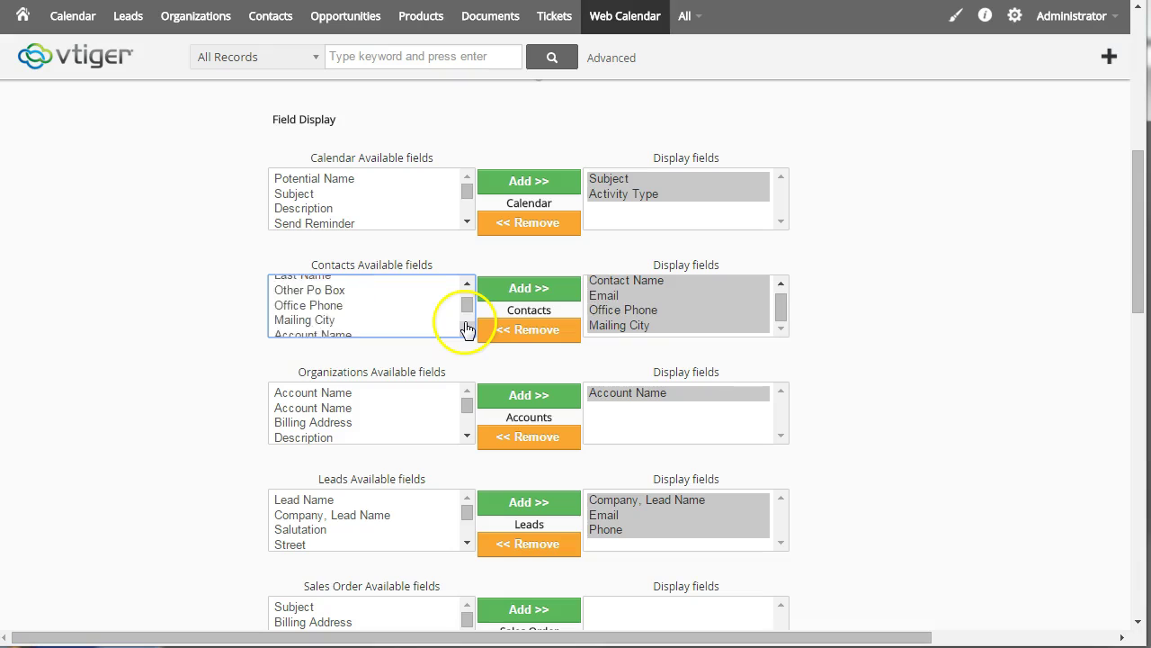
click(432, 299)
click(521, 289)
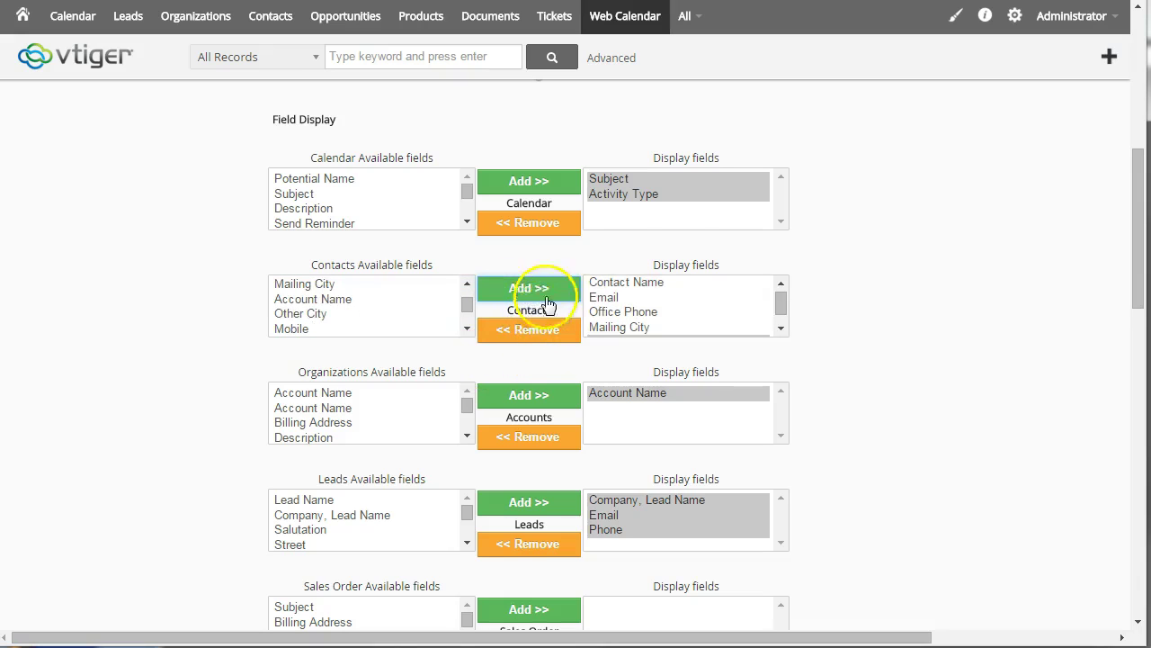
Set the calendar's timeline length to 10 Days and save the settings.
scroll(922, 208, up, 5)
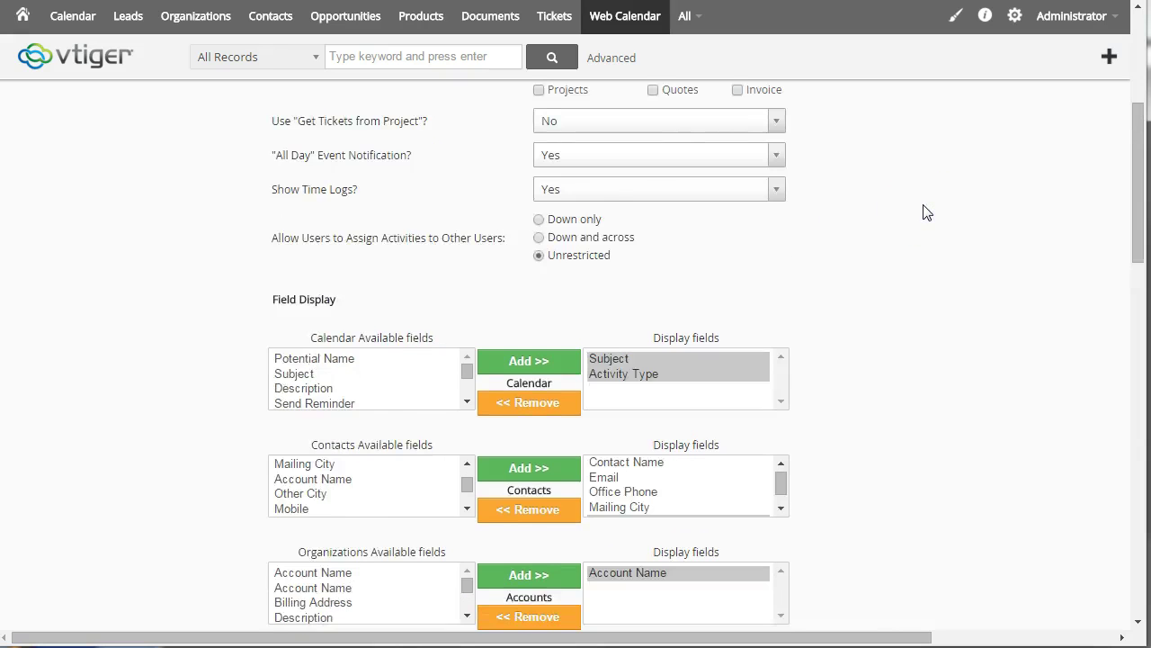
scroll(771, 306, up, 1)
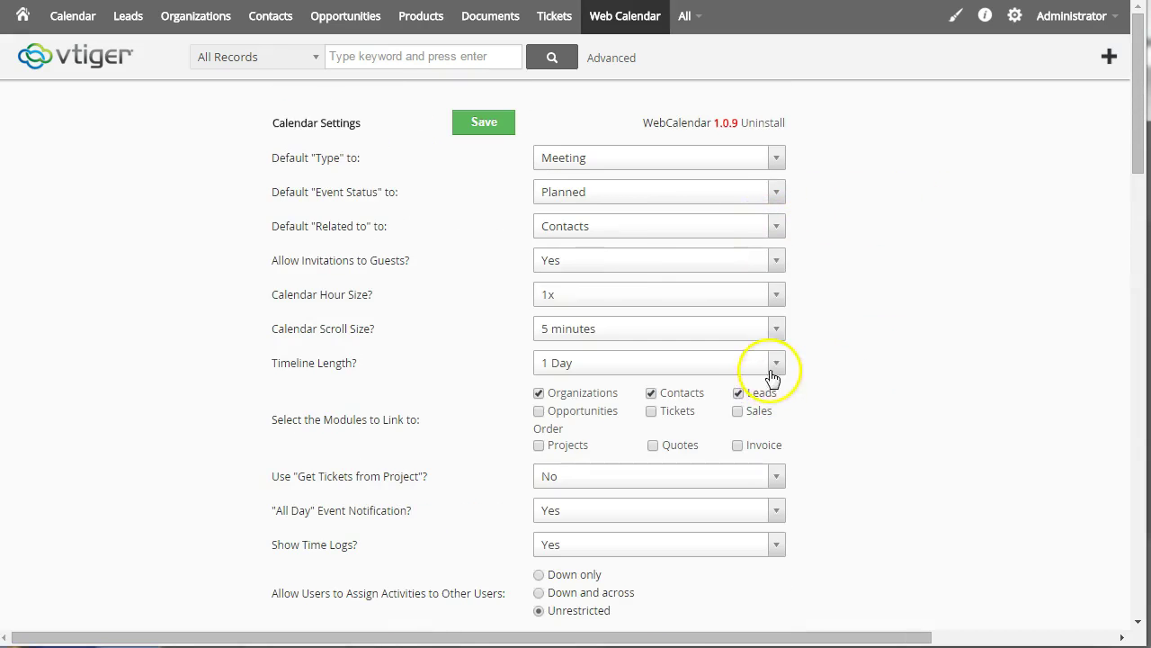
click(777, 363)
drag(779, 511, 775, 538)
click(618, 564)
click(912, 320)
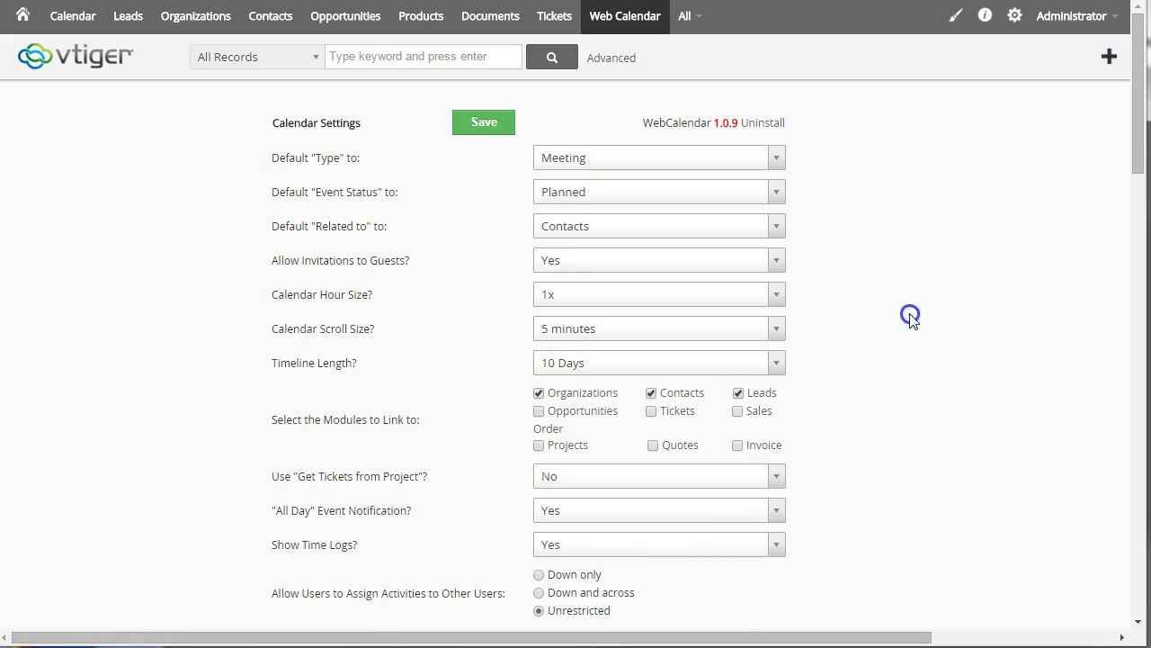
click(484, 123)
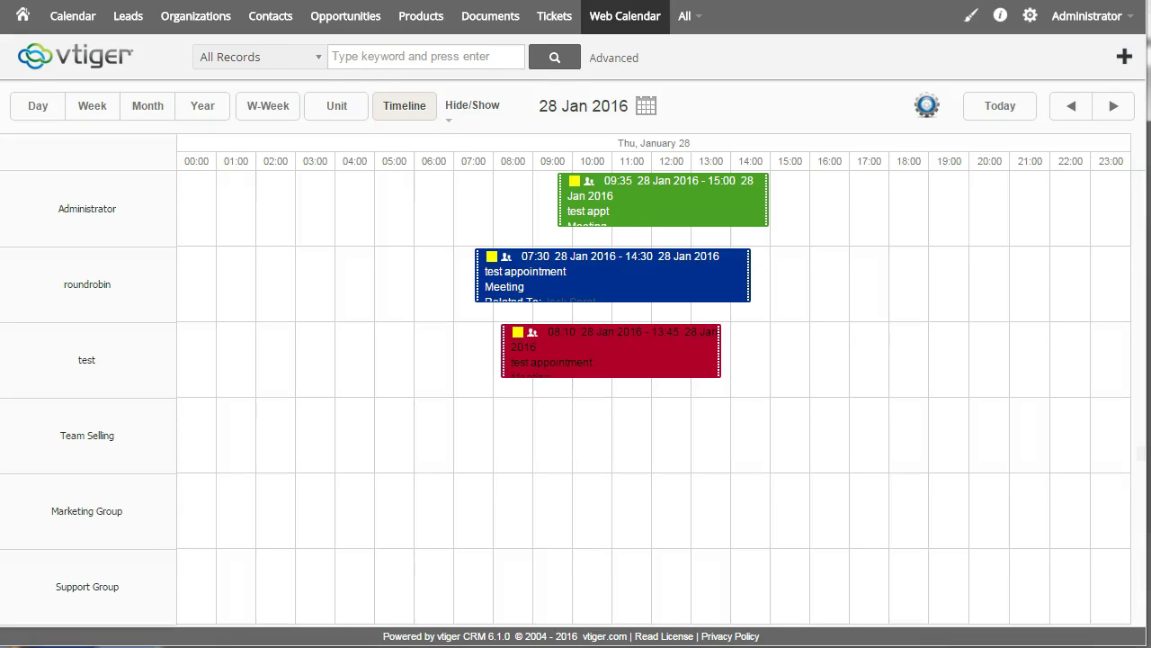
Reload the Web Calendar's ten-day timeline, move it one day forward to 29 January and return to 28 January.
click(74, 15)
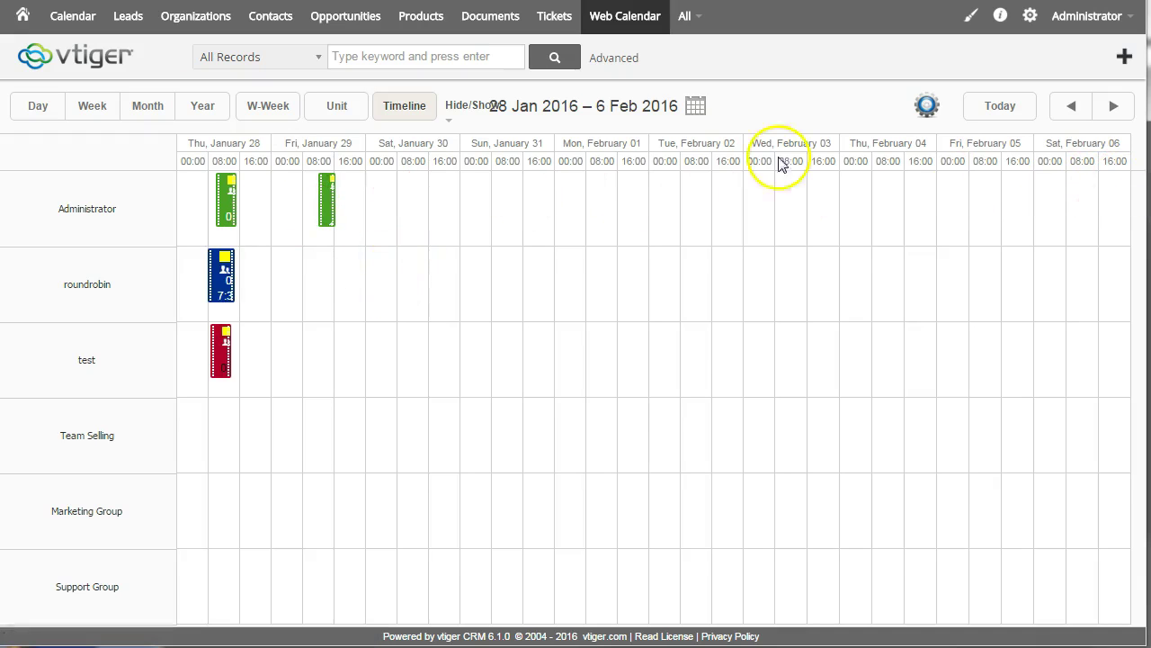
click(1117, 107)
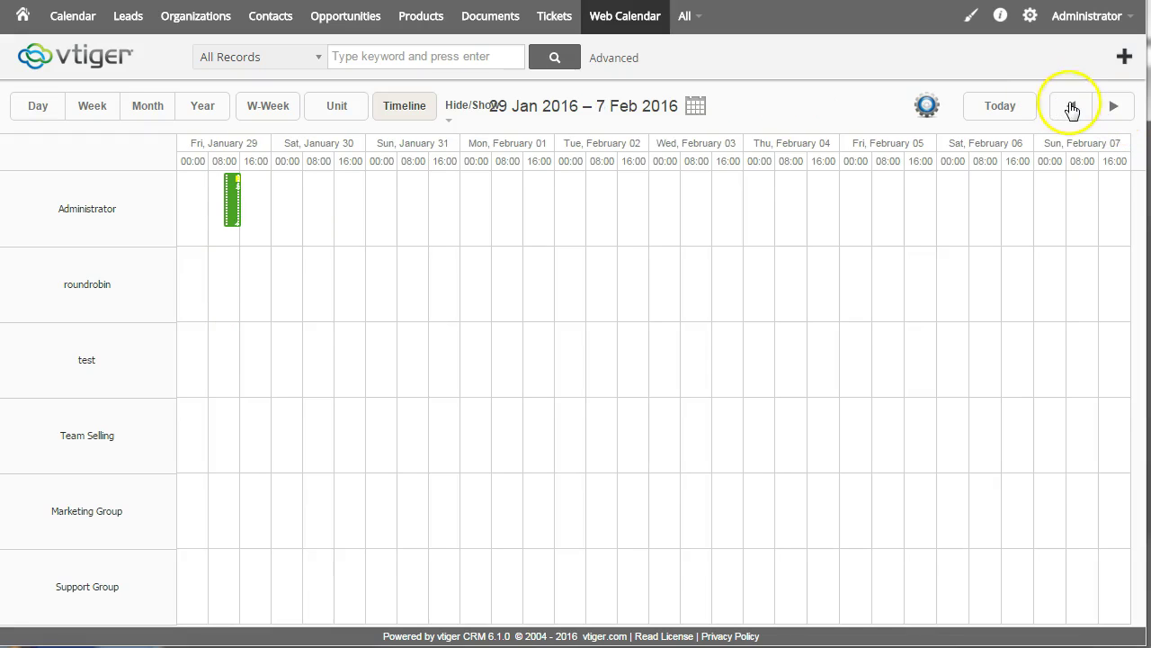
click(1072, 107)
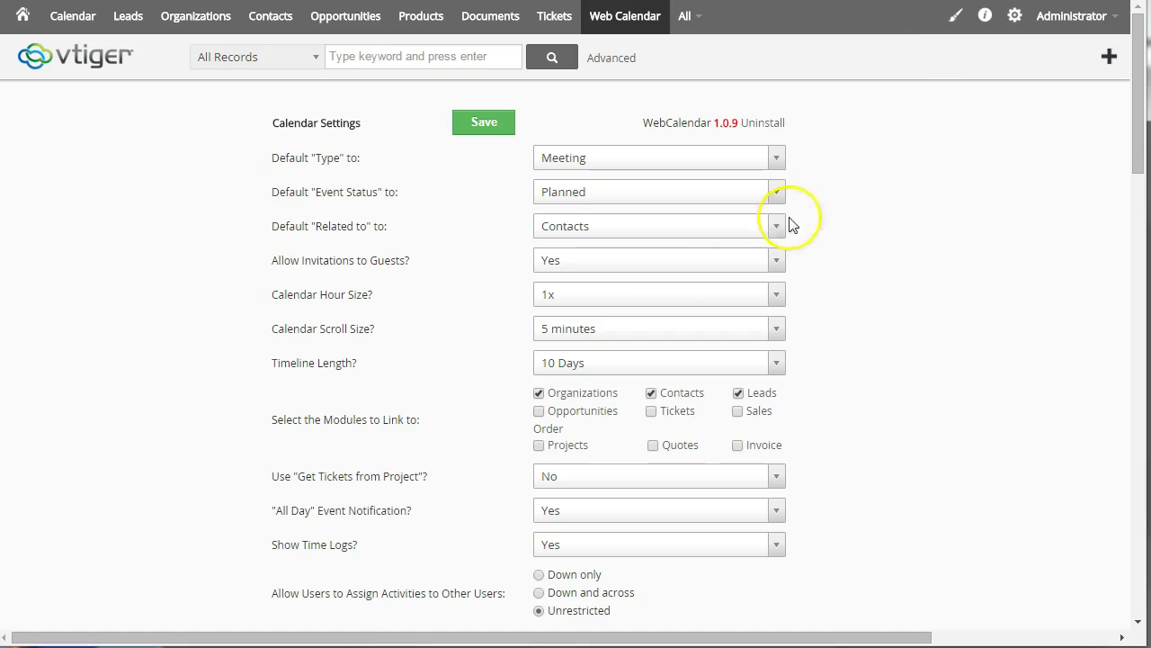
Set the calendar's timeline length to 4 Days, save the settings, and show the 28 January meetings in the Unit view.
click(617, 363)
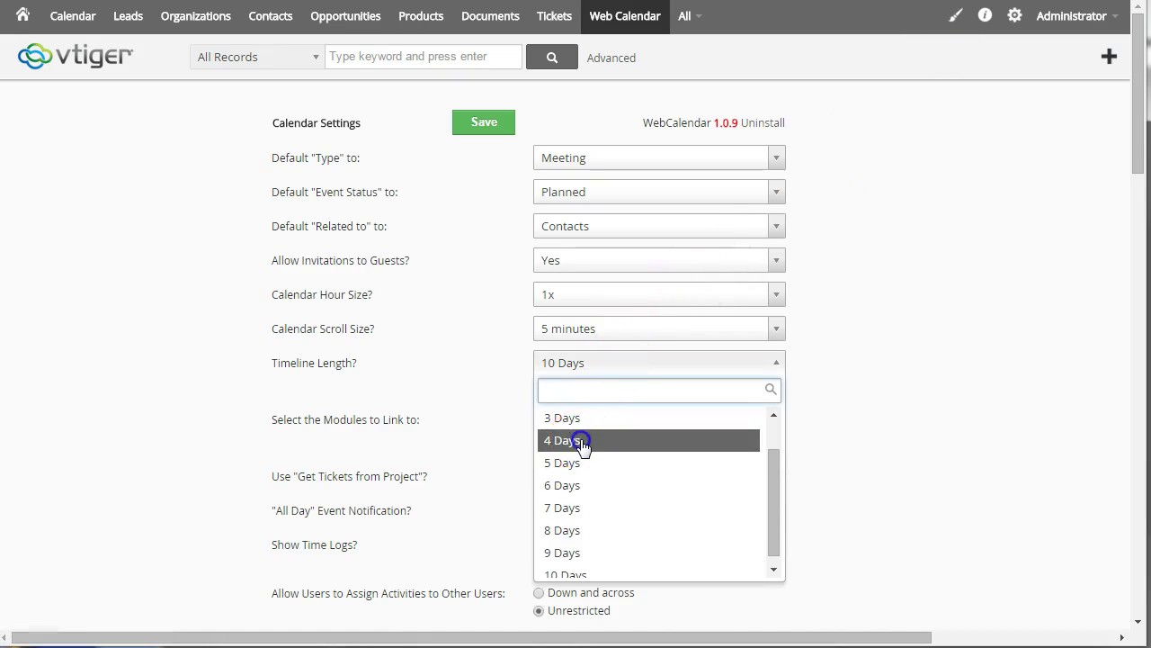
click(583, 441)
click(484, 126)
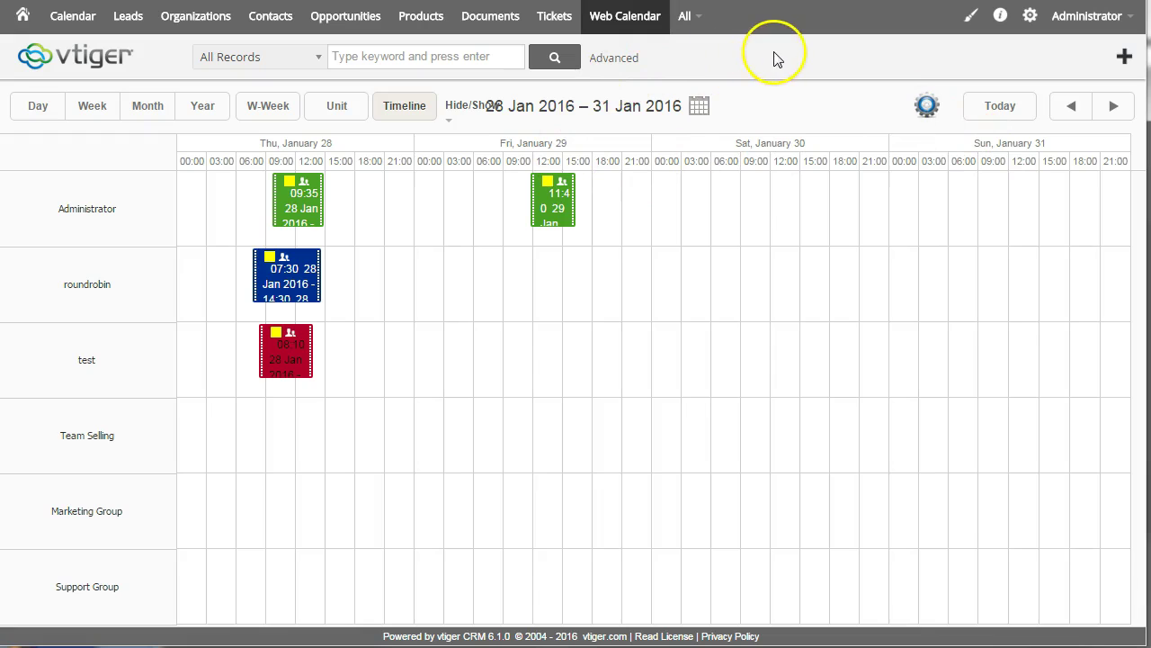
click(335, 106)
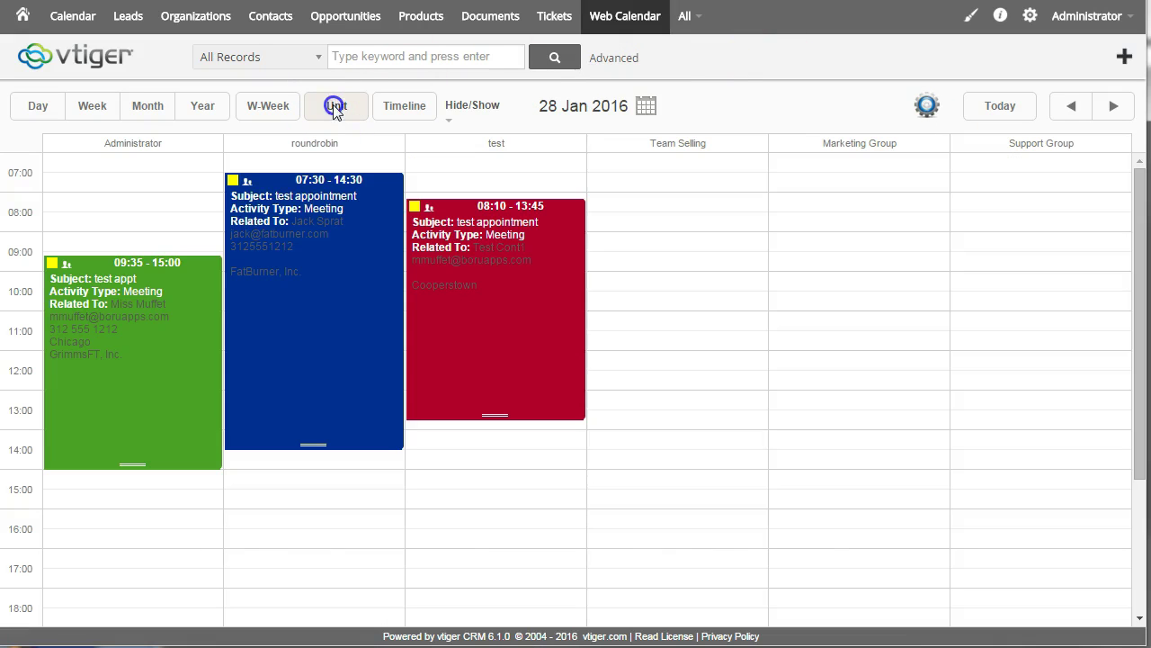